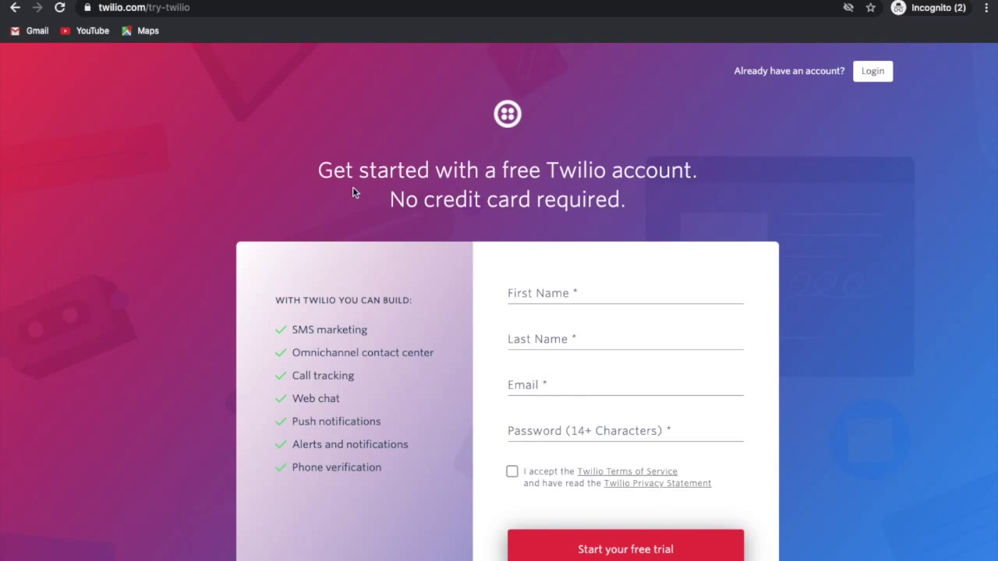
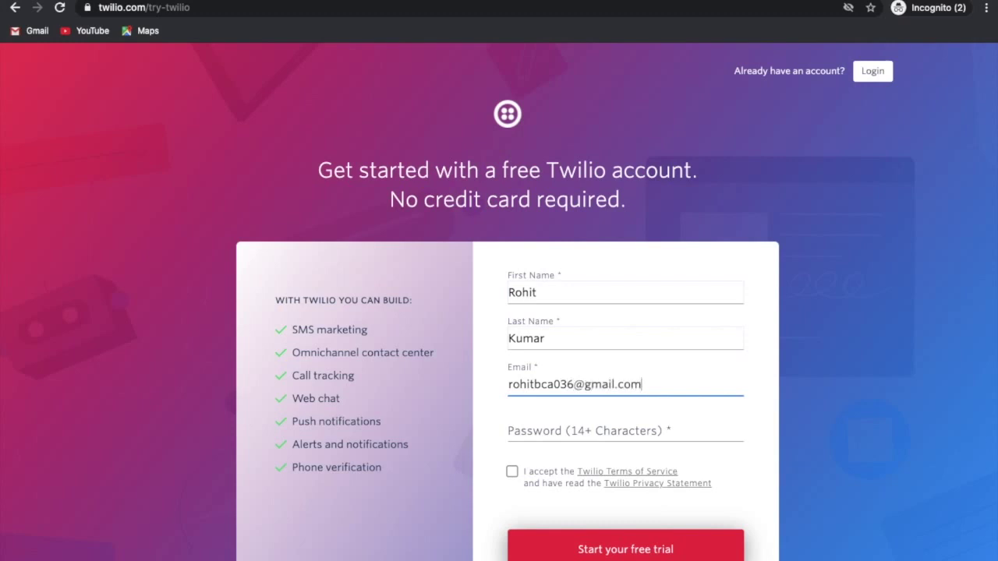
- Enter the sign-up e-mail address and an account password
click(556, 426)
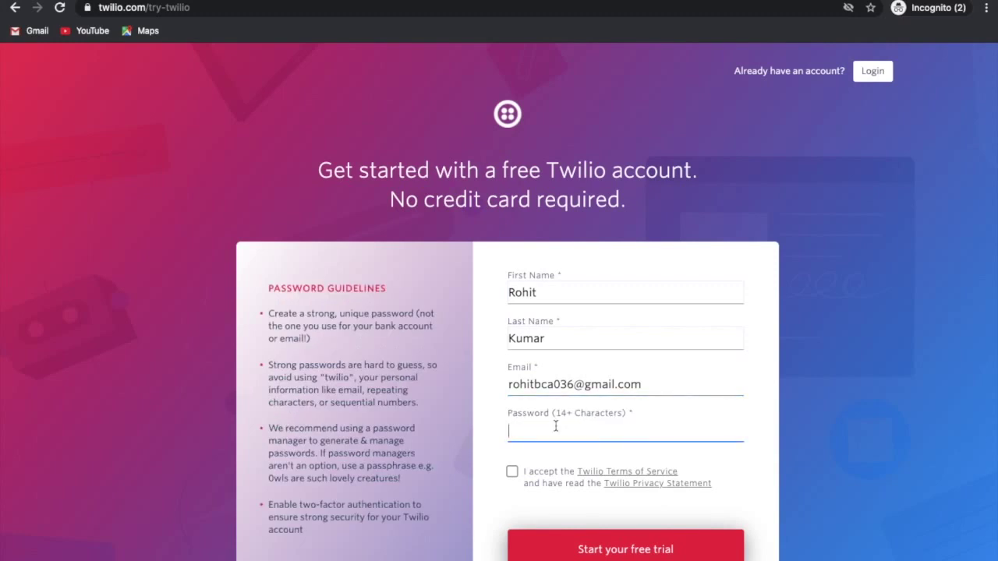
text(•••••••)
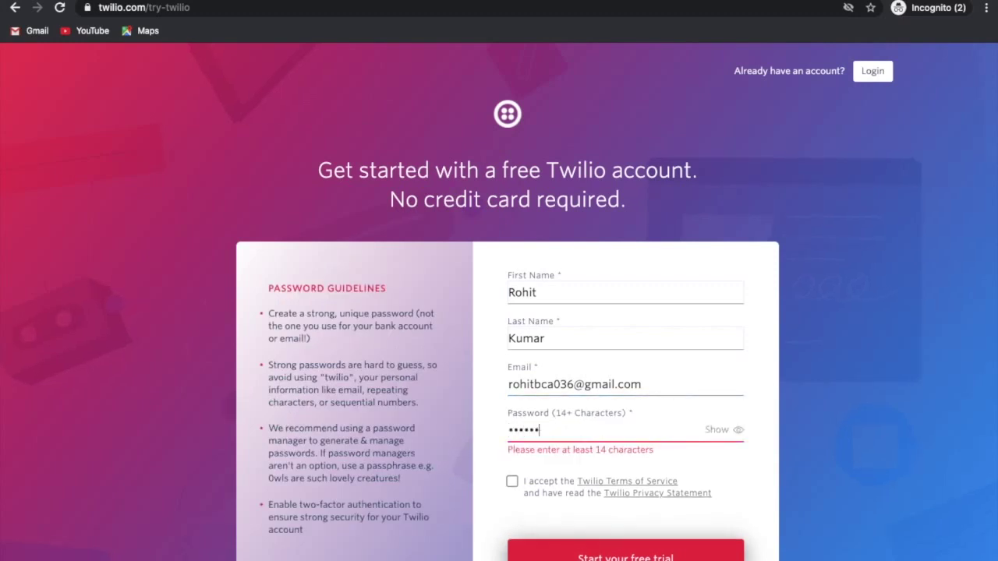
text(•)
key(BackSpace)
key(BackSpace)
key(BackSpace)
key(BackSpace)
key(BackSpace)
key(BackSpace)
key(BackSpace)
text(••••••••••••)
- Accept the terms, replace the password with a 14+ character one, and submit the sign-up
click(512, 482)
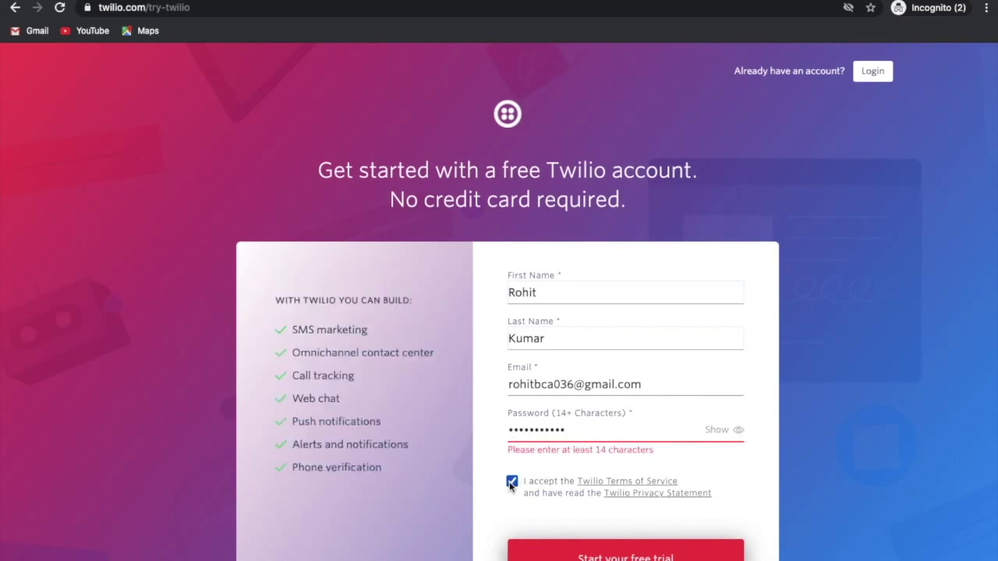
click(576, 557)
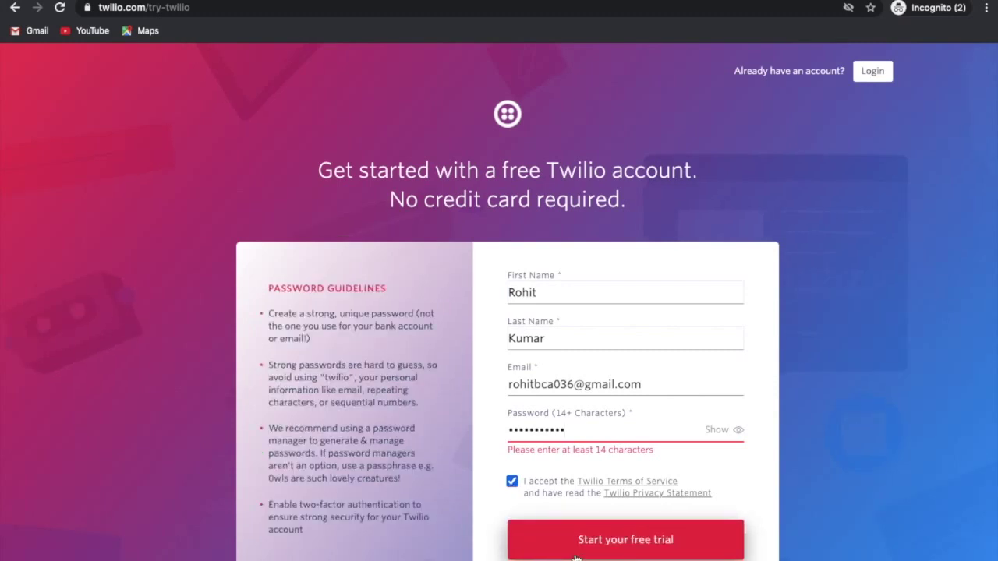
drag(648, 430, 506, 435)
text(•••••••••)
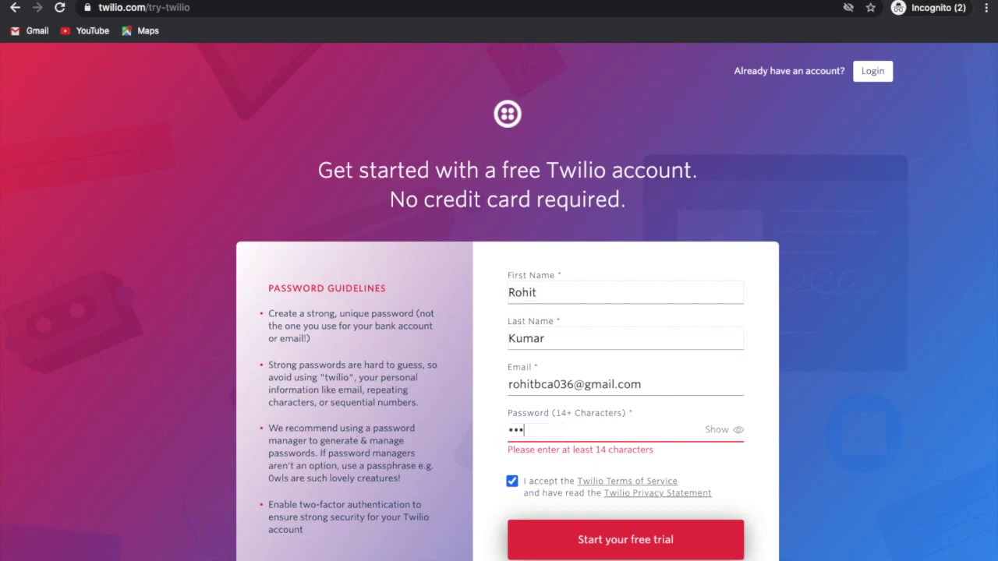
text(••••••)
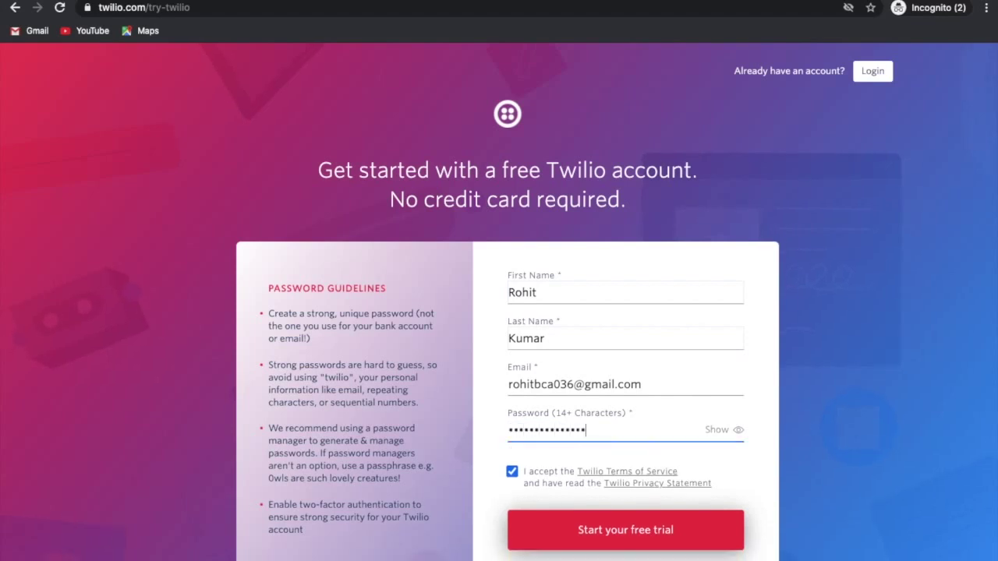
click(554, 532)
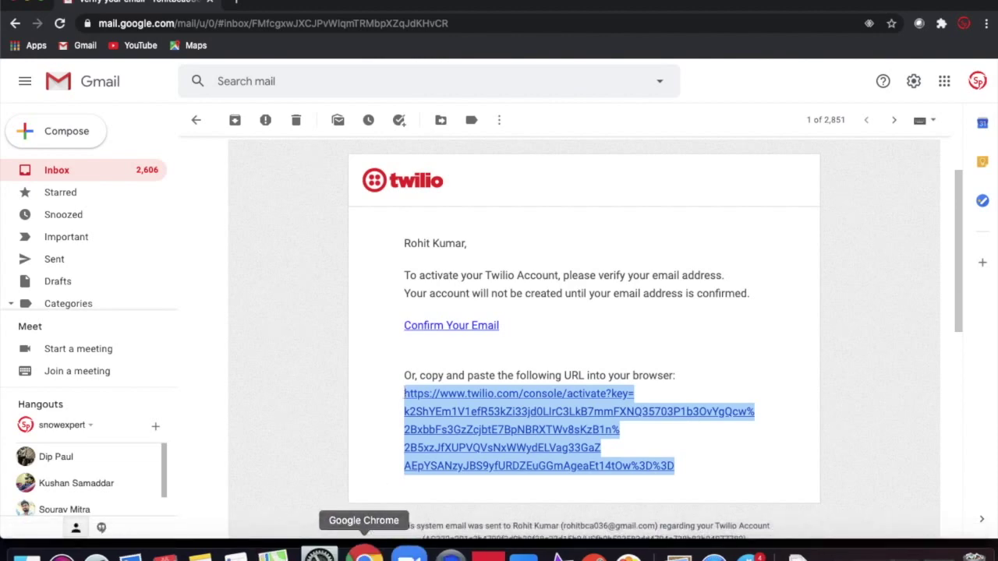
- Switch from Gmail back to the incognito Twilio Console window
right_click(363, 555)
click(425, 394)
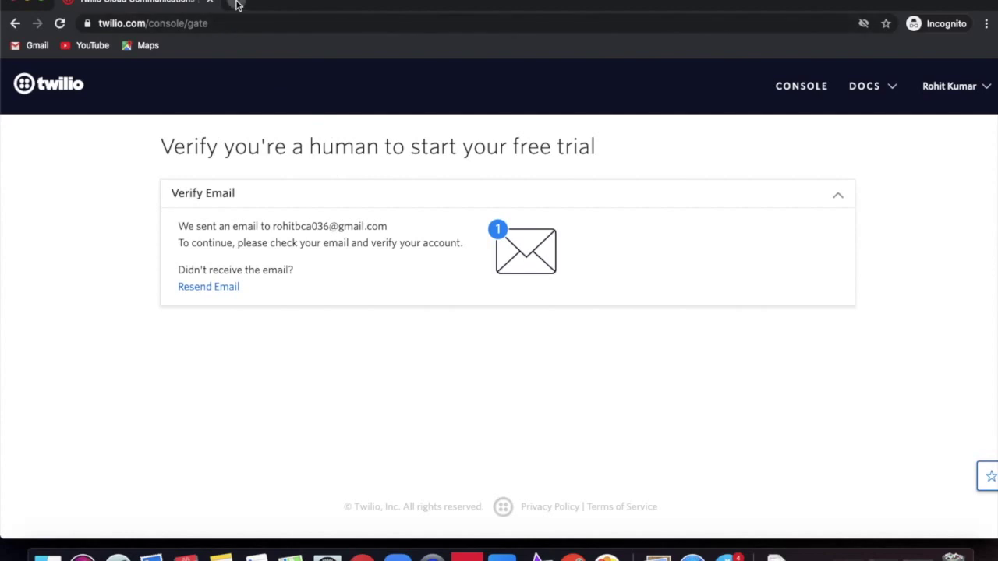
- Load the copied activation link in a new maximized tab to verify the e-mail
click(237, 4)
key(super+v)
key(Return)
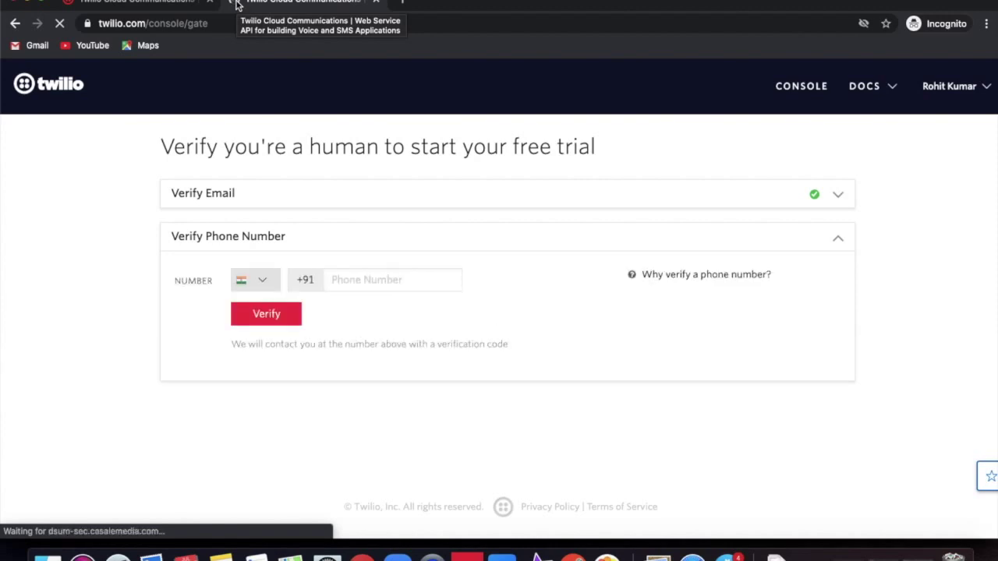
click(45, 3)
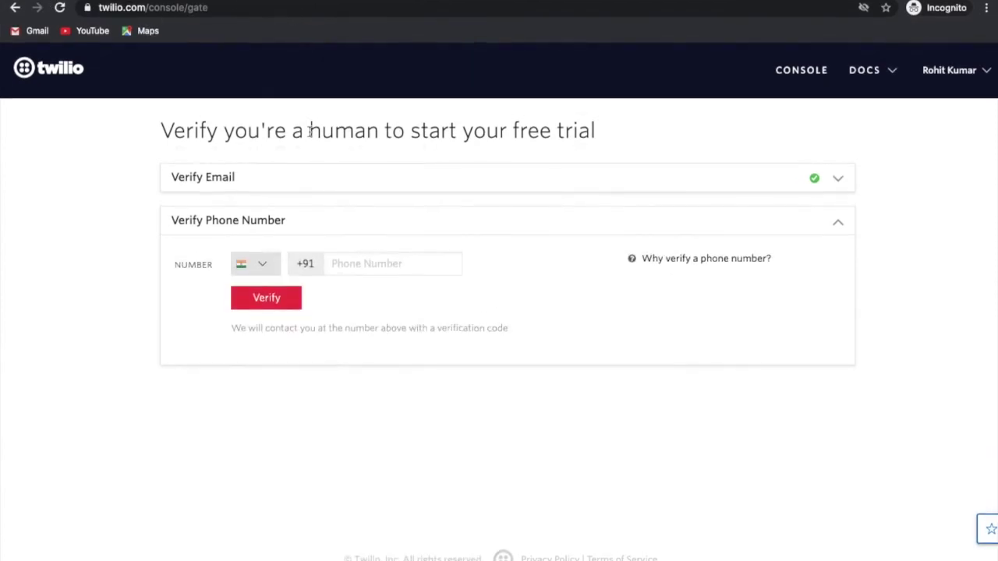
- Enter the phone number and request an SMS verification code
click(382, 257)
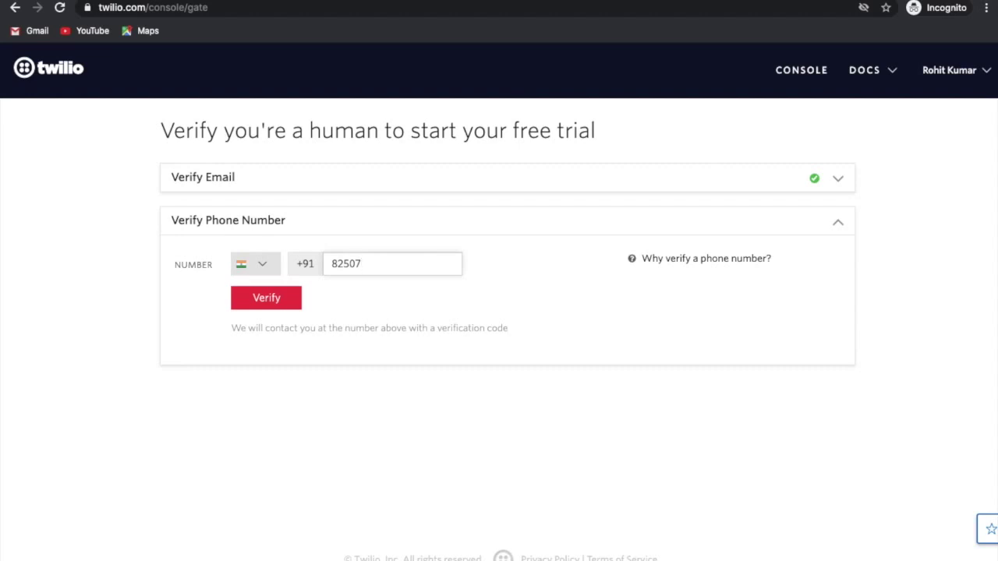
click(269, 300)
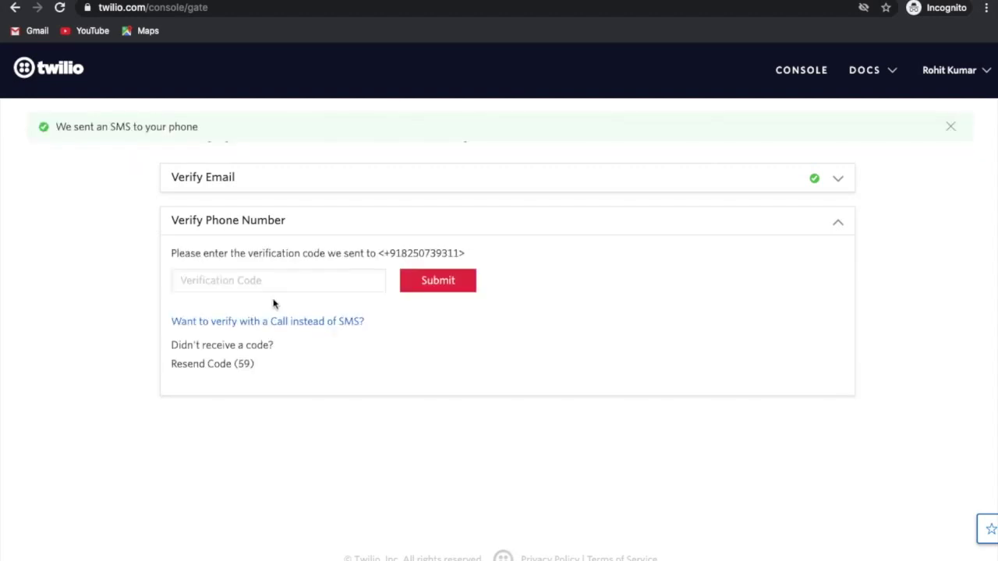
- Enter the texted verification code and submit it
click(276, 285)
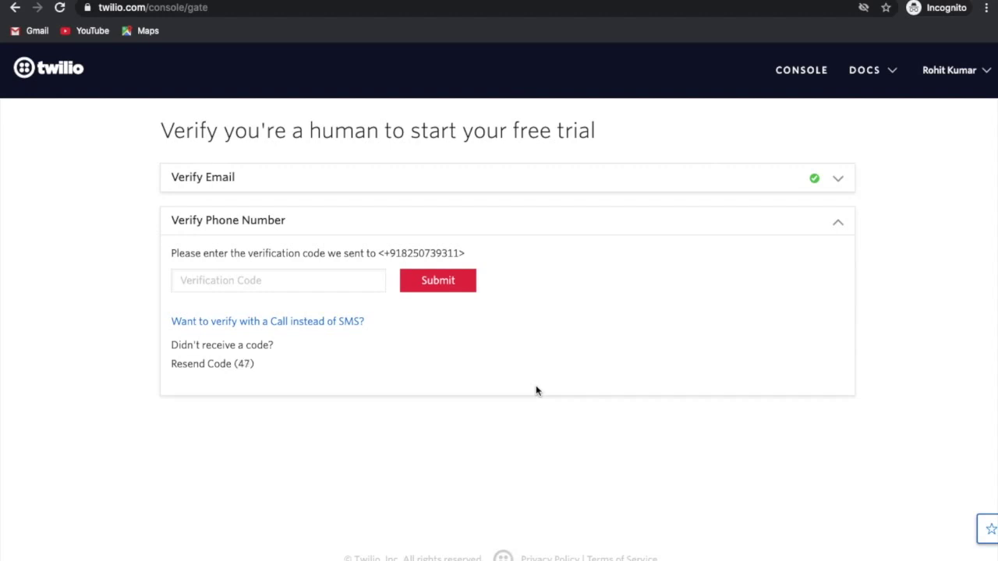
click(340, 279)
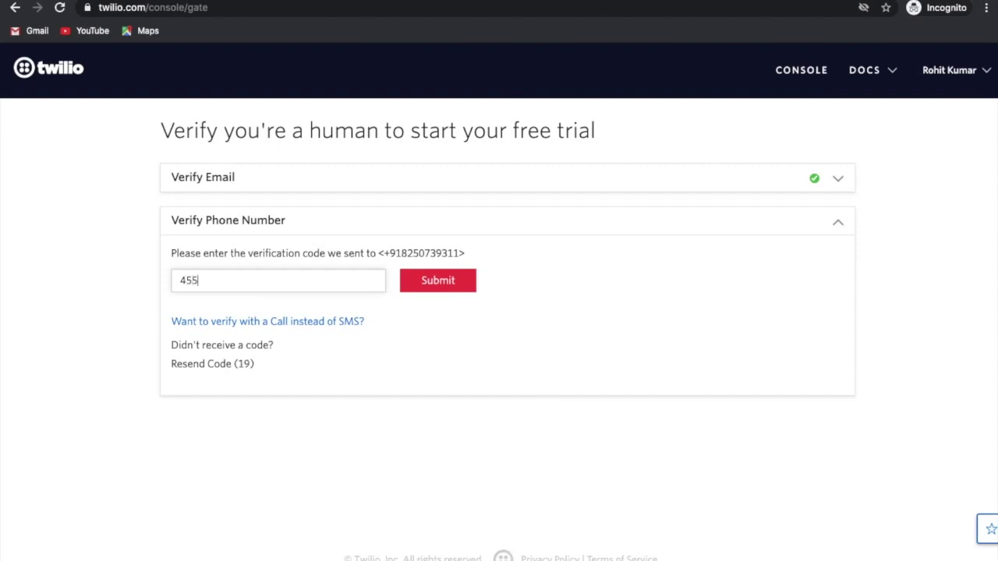
click(457, 279)
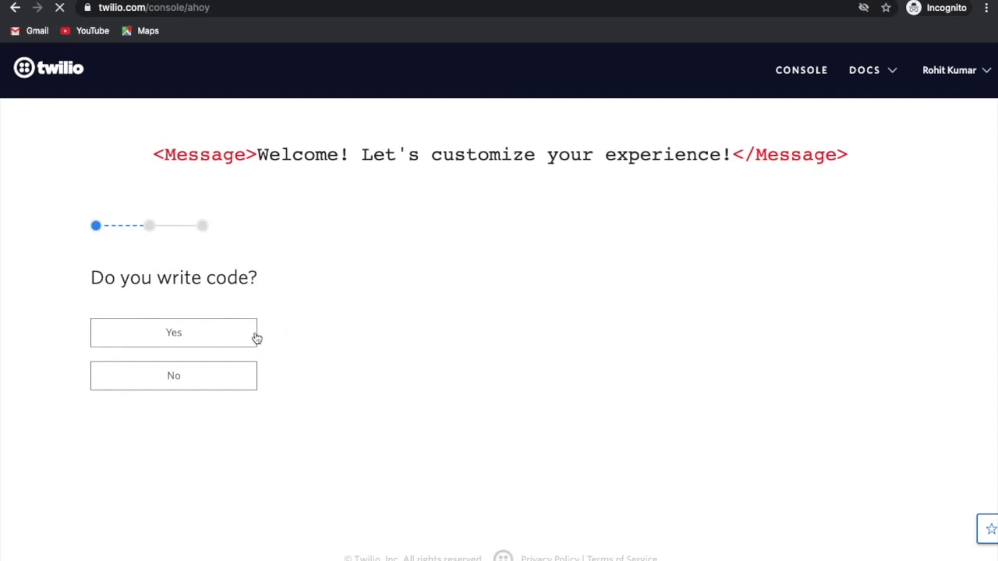
- Answer Yes to writing code, pick Other as the language, and skip to the dashboard
click(238, 335)
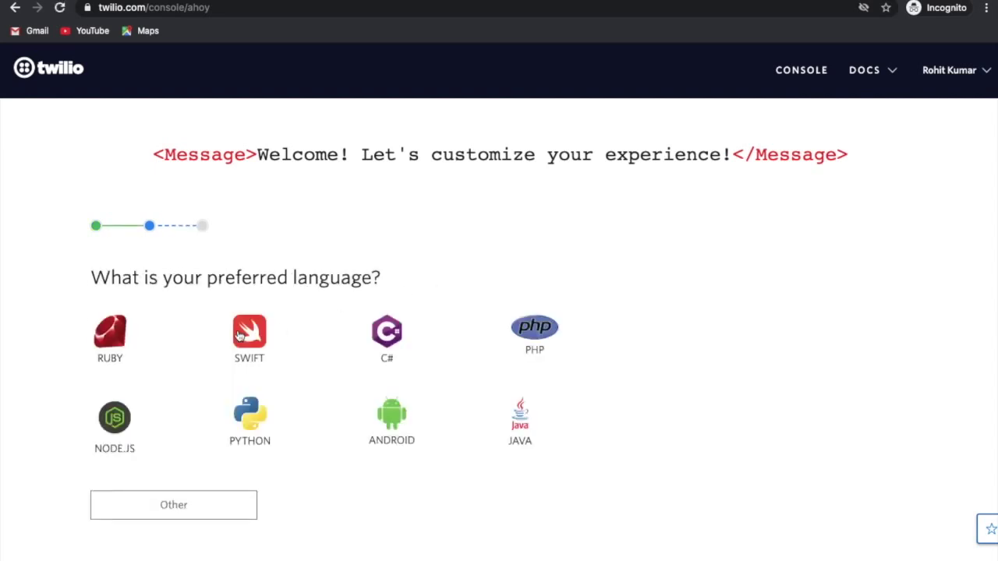
click(172, 505)
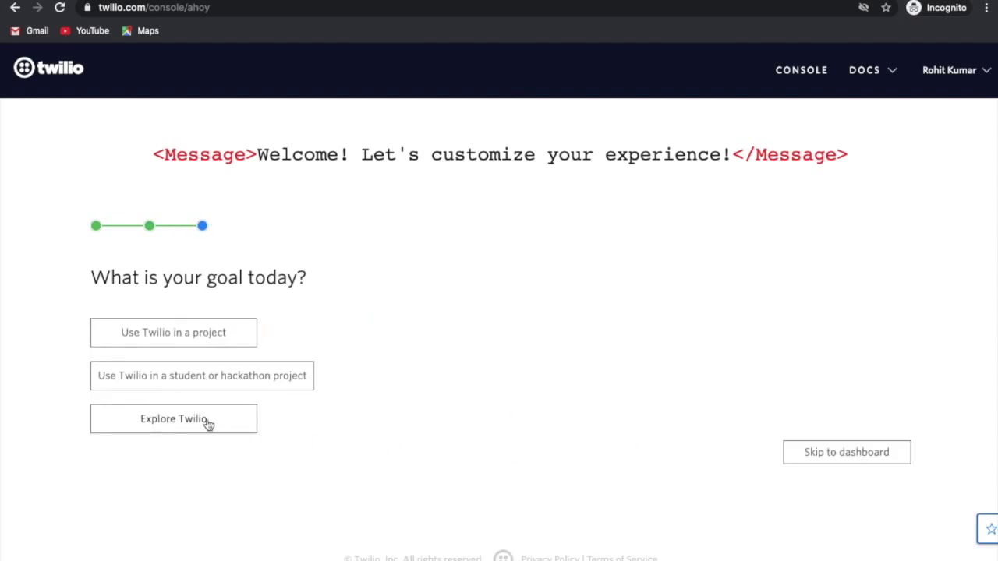
click(850, 459)
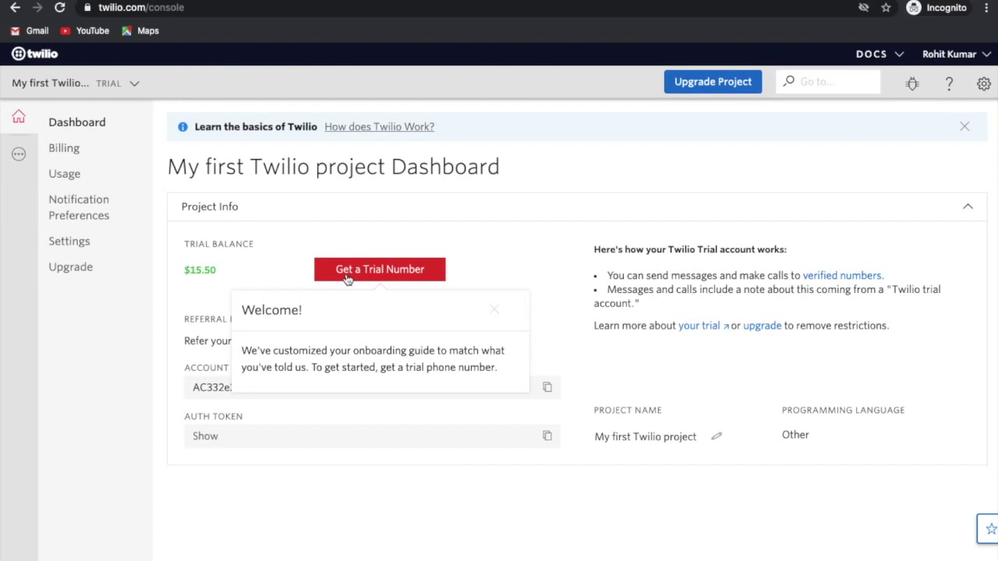
- Claim the offered US trial number, paste a copy into a new tab, and close the confirmation
click(348, 273)
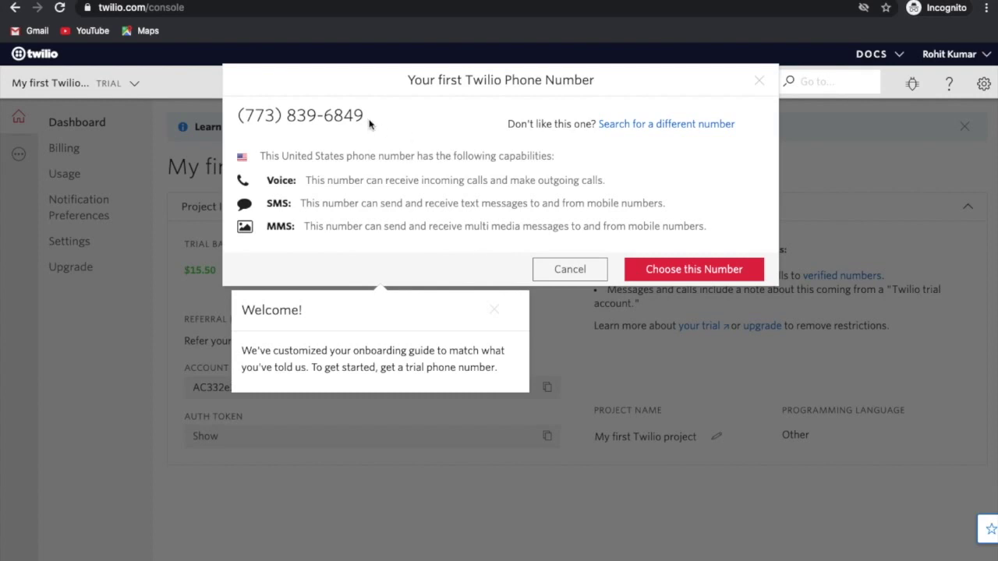
click(681, 272)
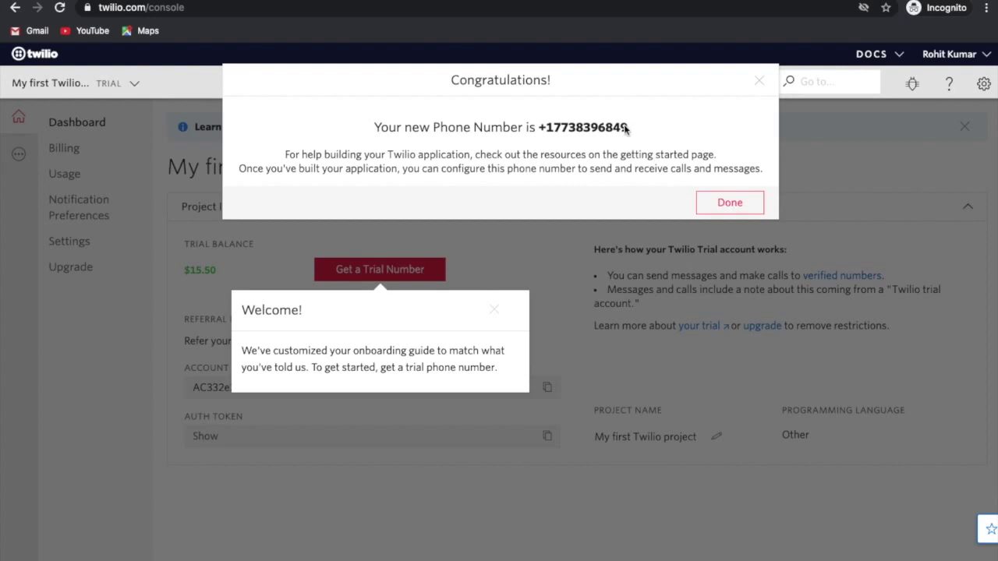
drag(631, 127, 536, 127)
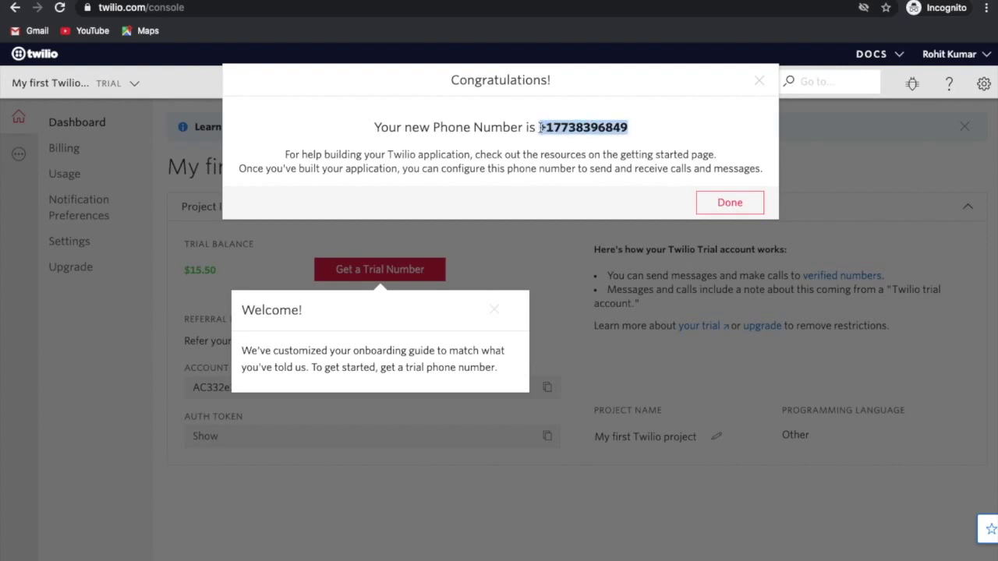
key(ctrl+c)
key(ctrl+t)
key(ctrl+v)
click(750, 199)
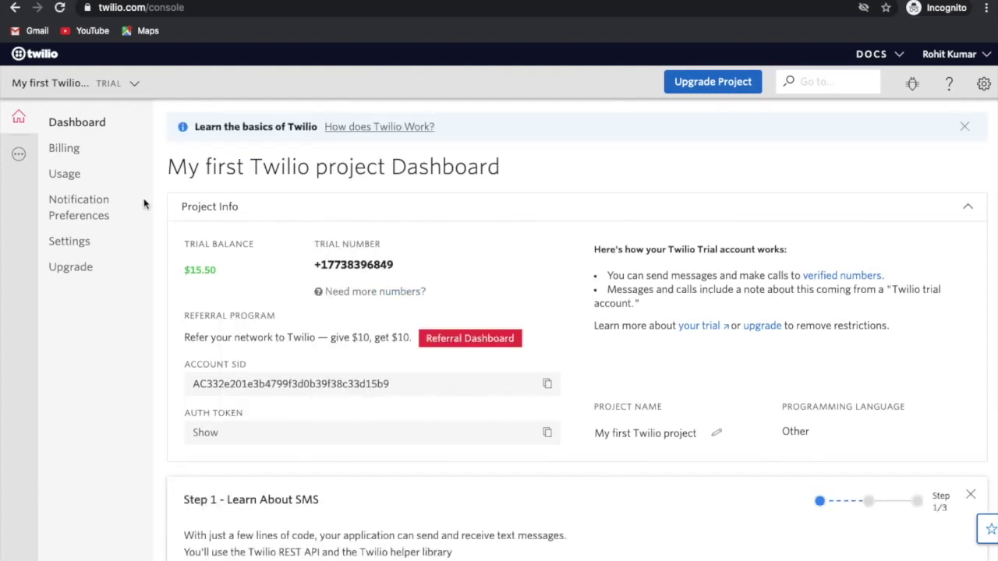
- Go to Phone Numbers under All Products & Services and show Verified Caller IDs
click(22, 159)
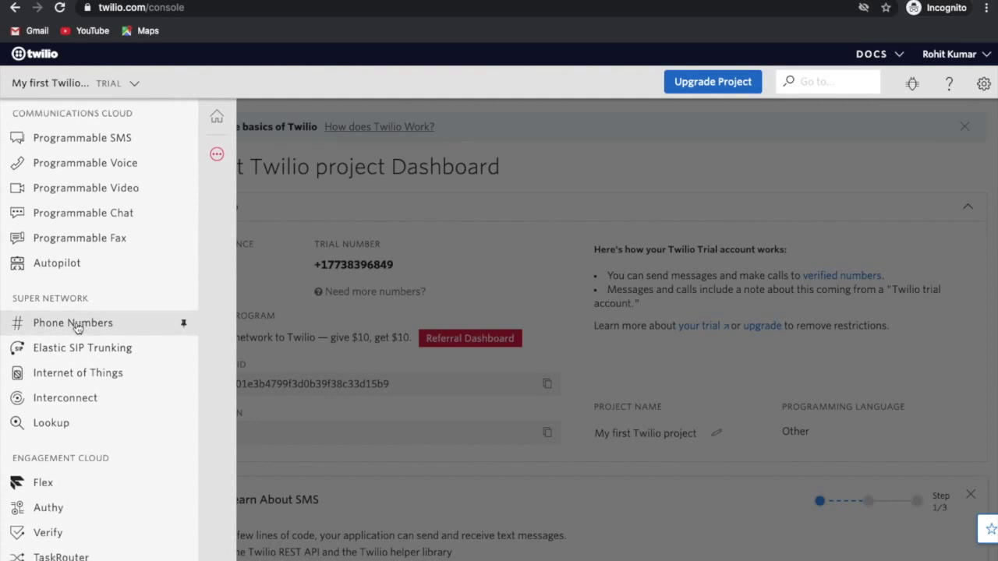
scroll(77, 328, down, 1)
click(75, 276)
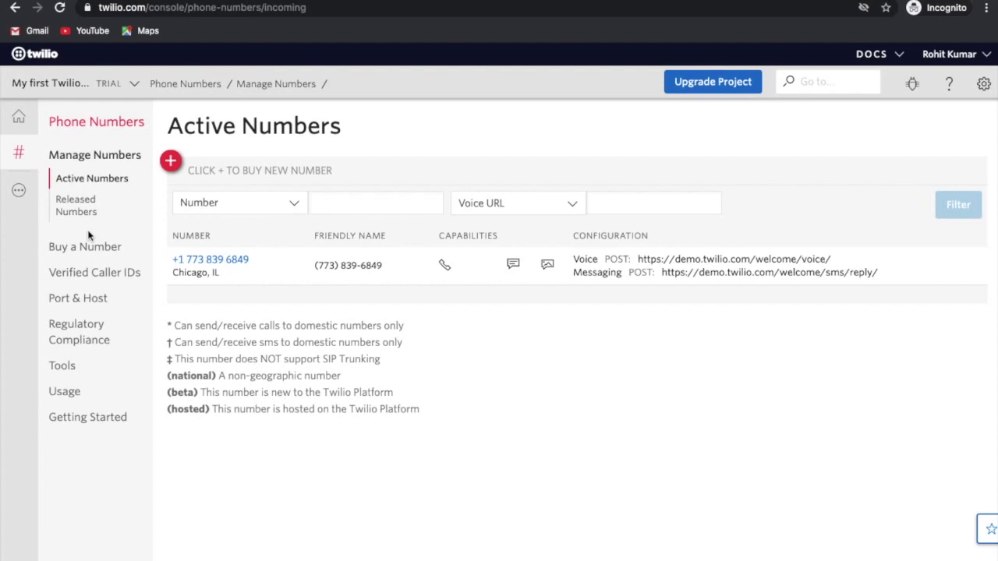
click(84, 280)
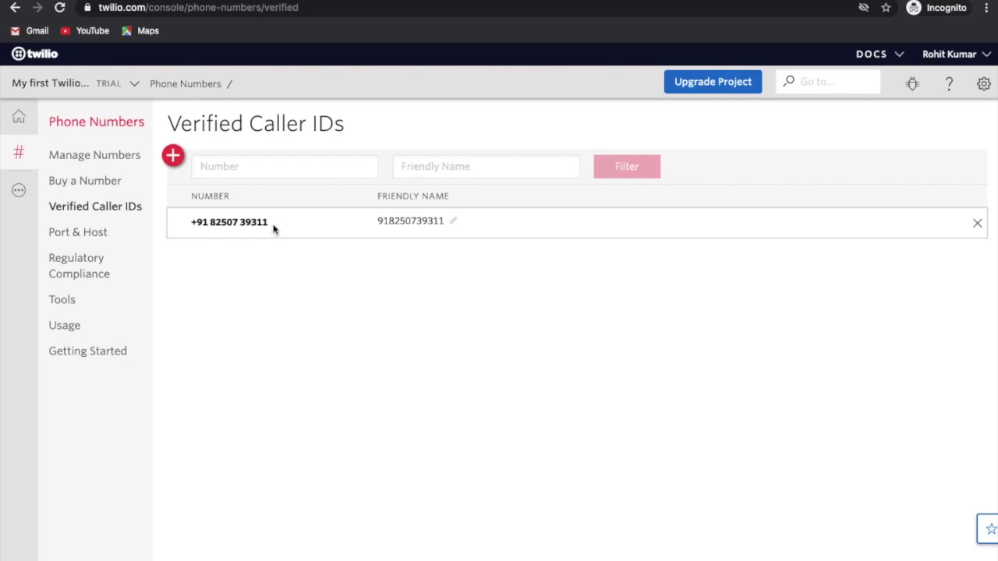
click(174, 156)
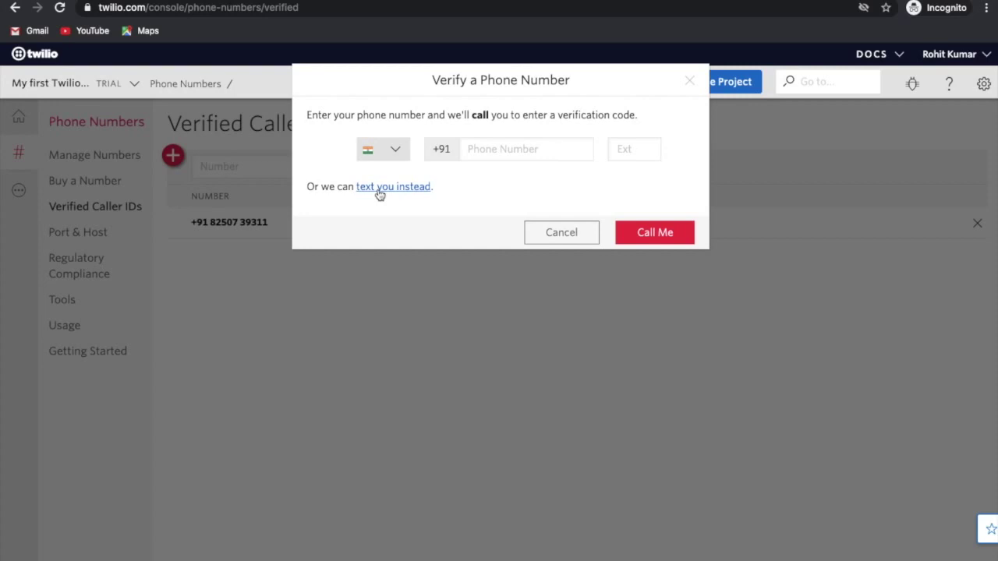
click(380, 189)
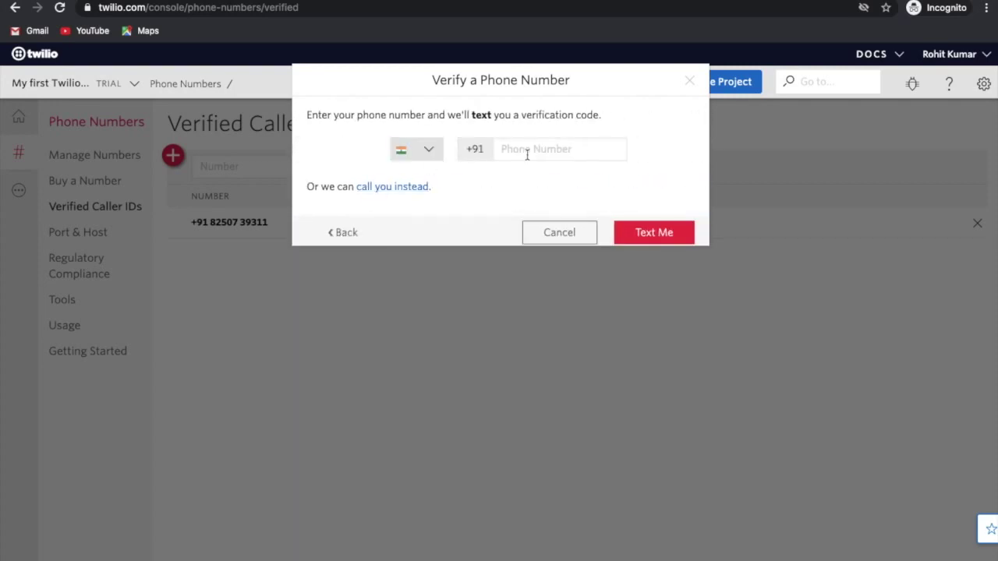
click(571, 236)
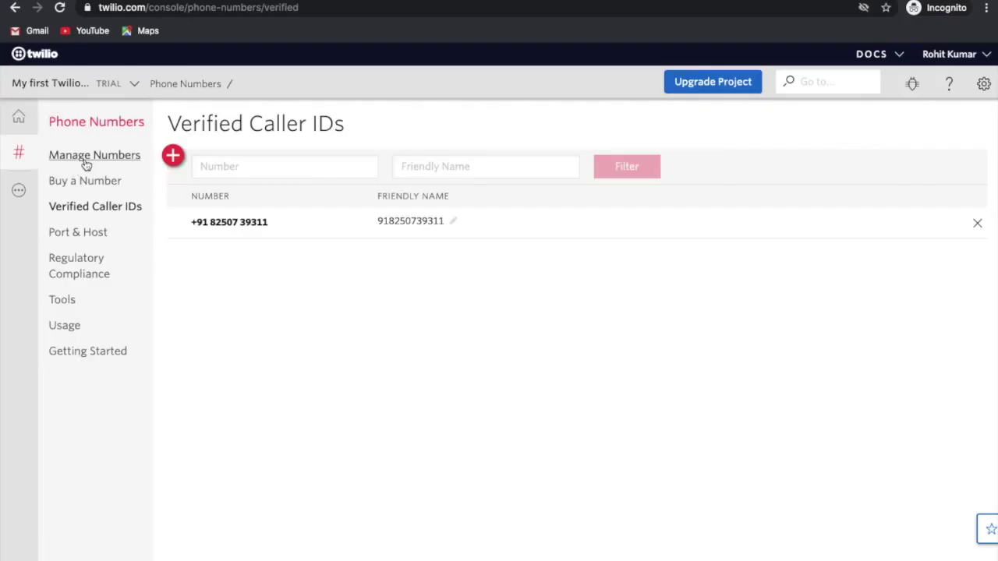
- Return to the active numbers list, then go to API Explorer under Runtime
click(86, 164)
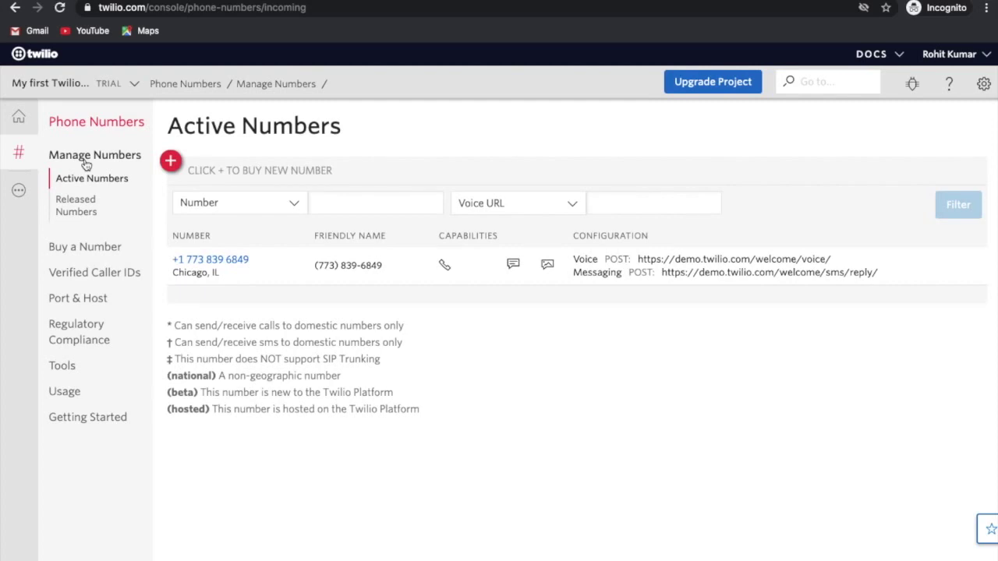
click(23, 196)
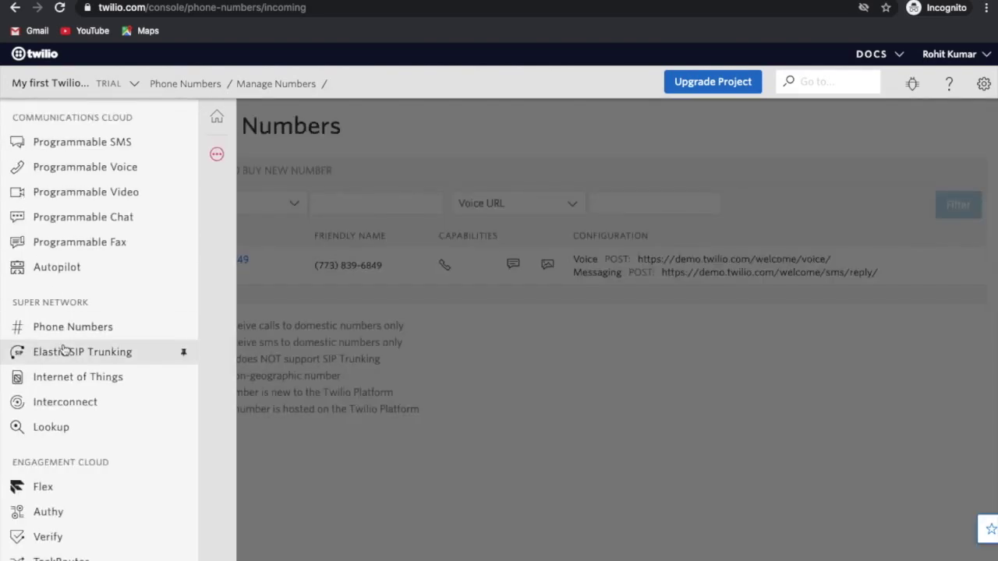
scroll(64, 350, down, 10)
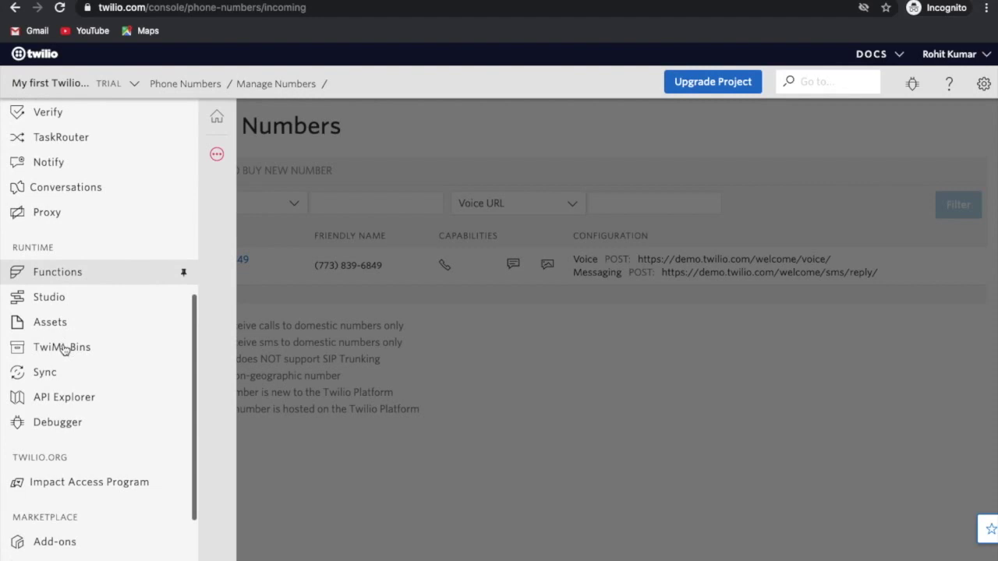
click(64, 411)
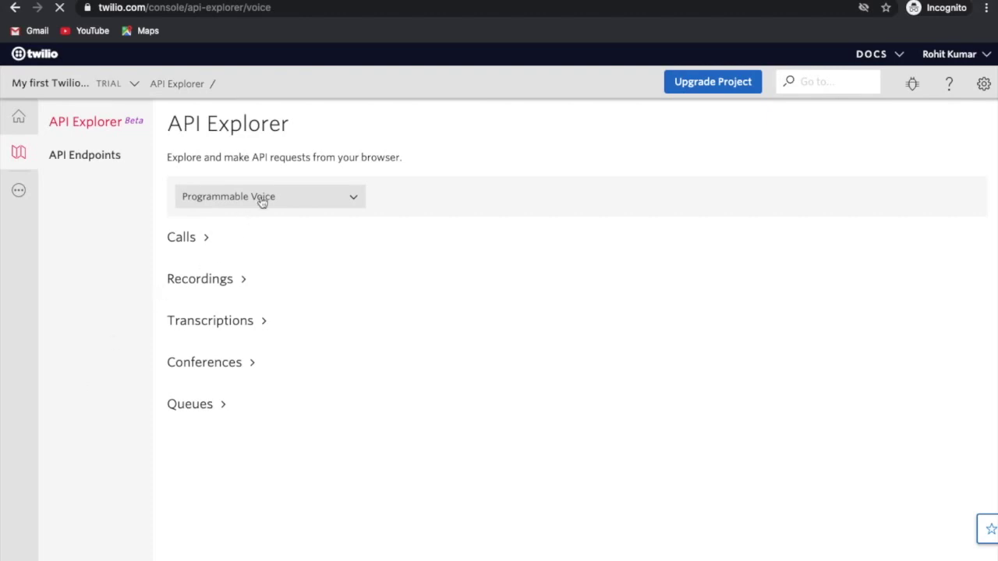
- Switch the API Explorer product to Programmable SMS and expand the Messages endpoints
click(264, 198)
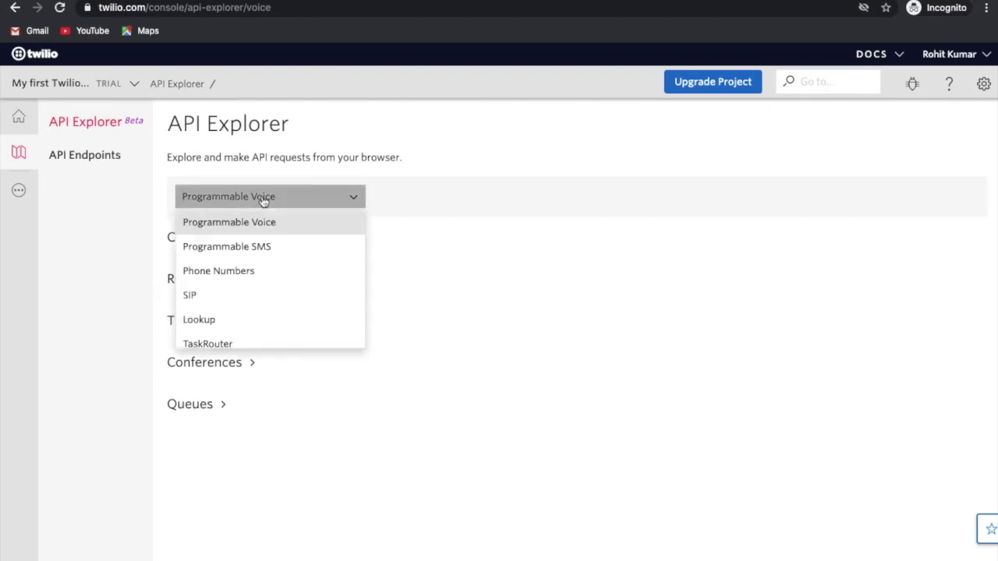
click(242, 248)
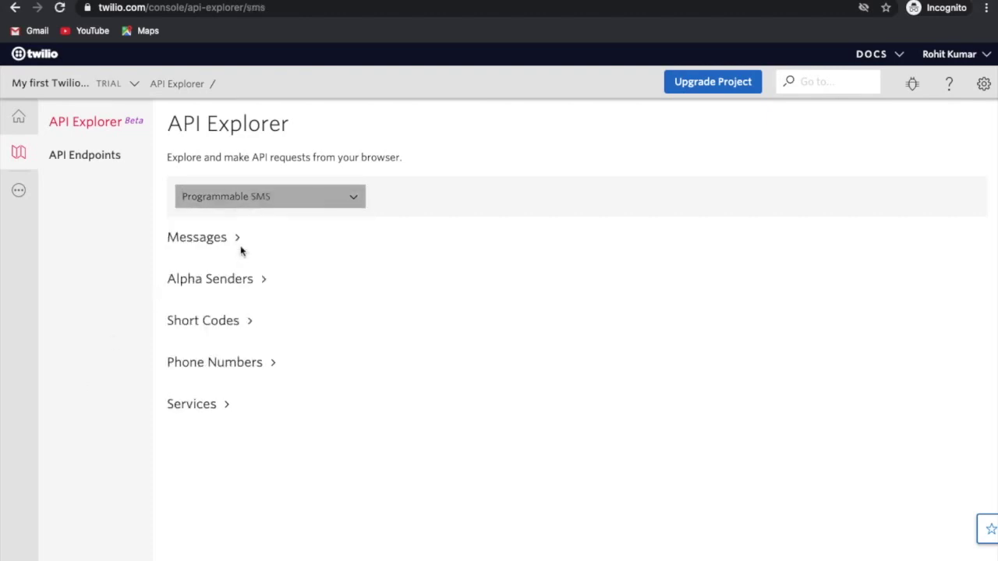
click(219, 248)
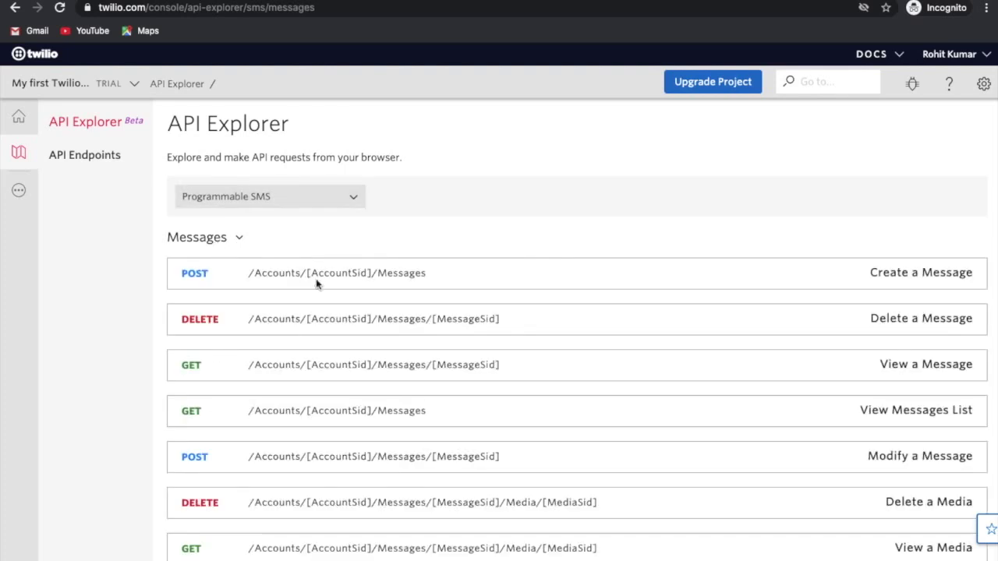
scroll(353, 355, down, 1)
scroll(353, 356, down, 3)
scroll(354, 356, up, 4)
- Open the POST Create a Message form and enter the recipient's phone number in To
click(361, 281)
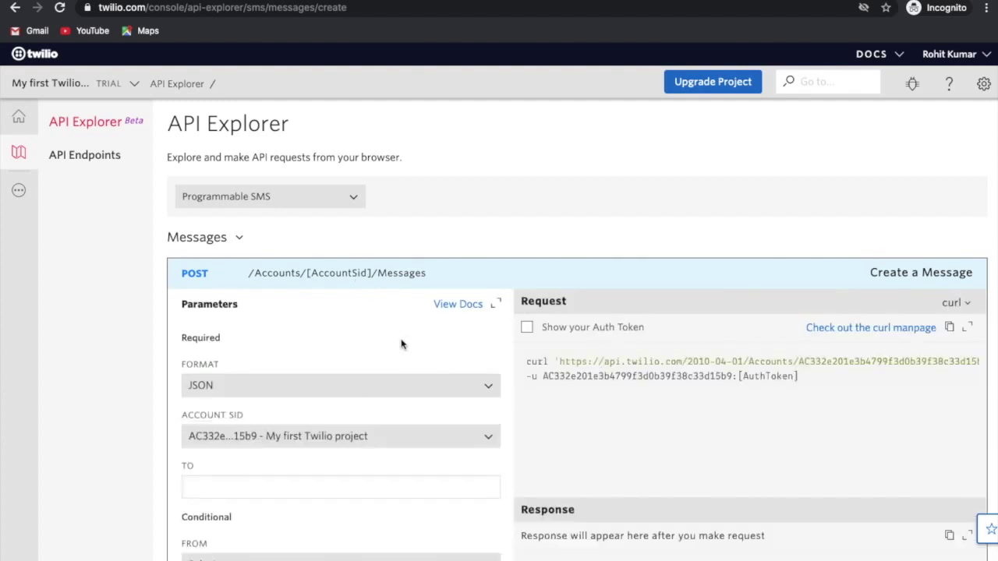
scroll(401, 336, down, 1)
scroll(401, 338, down, 1)
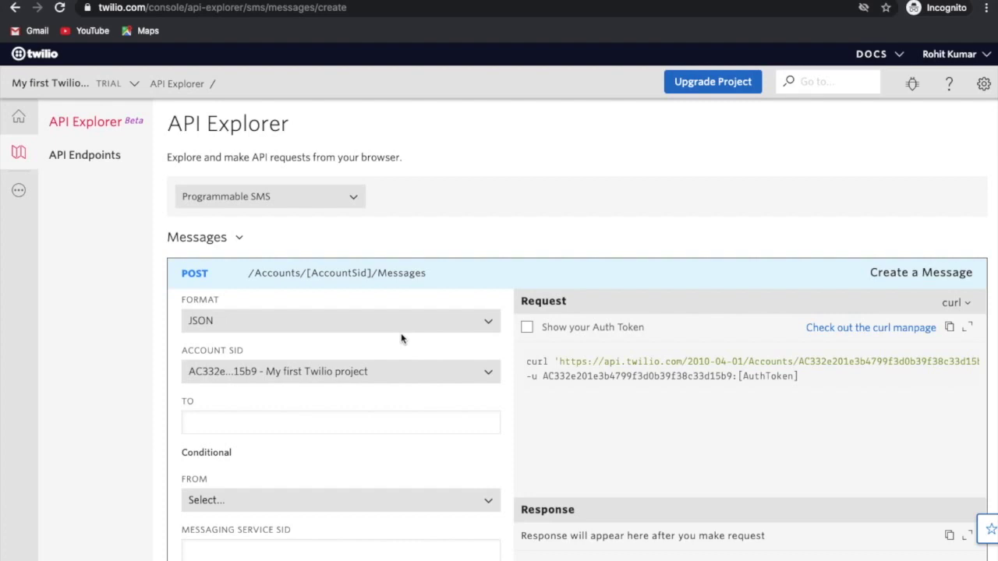
click(322, 415)
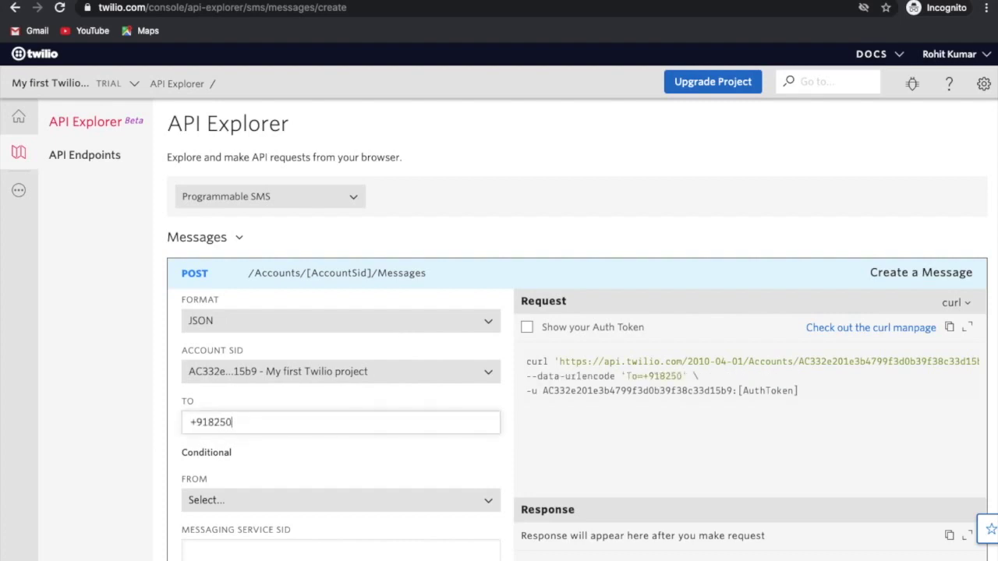
click(413, 474)
- Choose the trial number as the From sender
scroll(413, 474, down, 1)
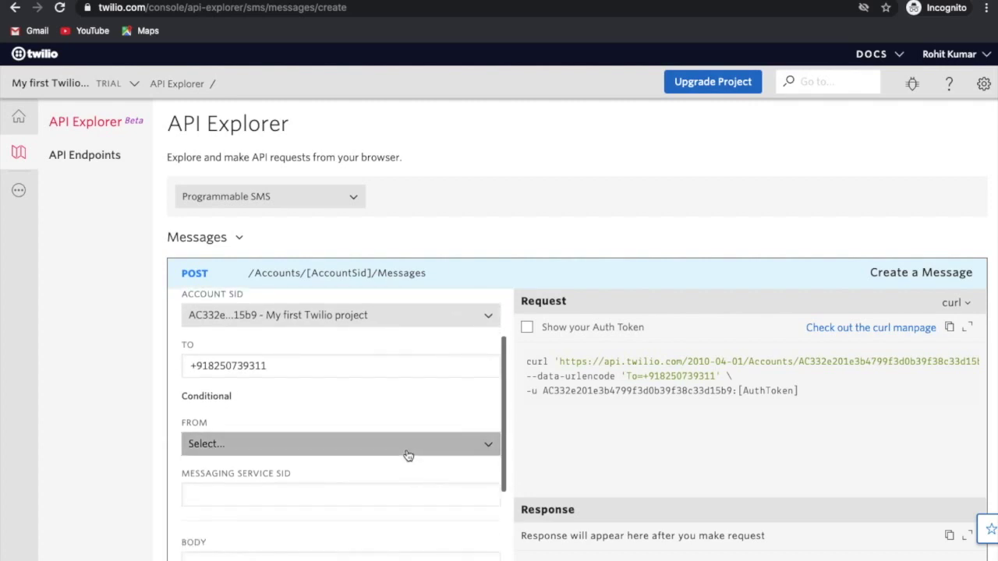
click(408, 454)
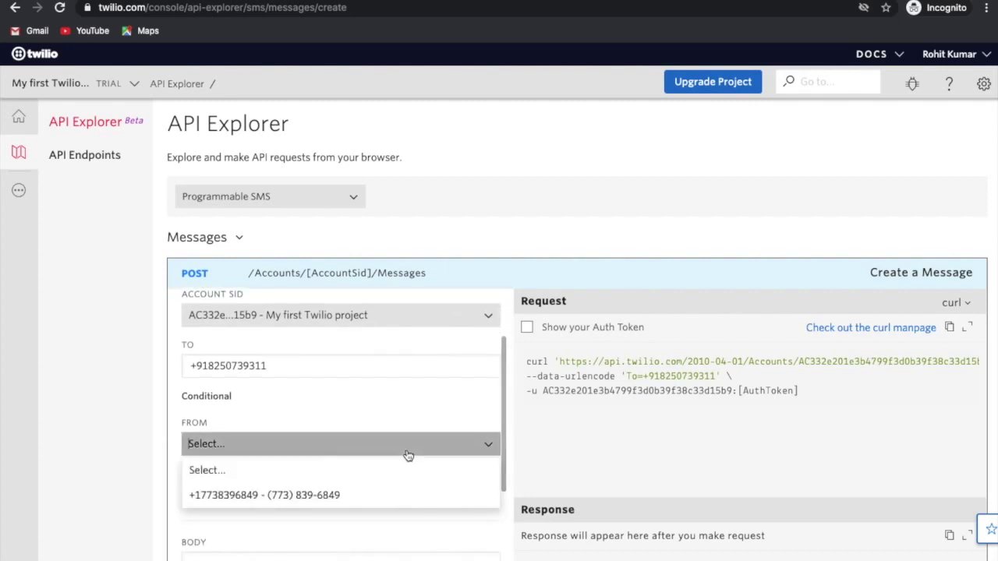
click(341, 492)
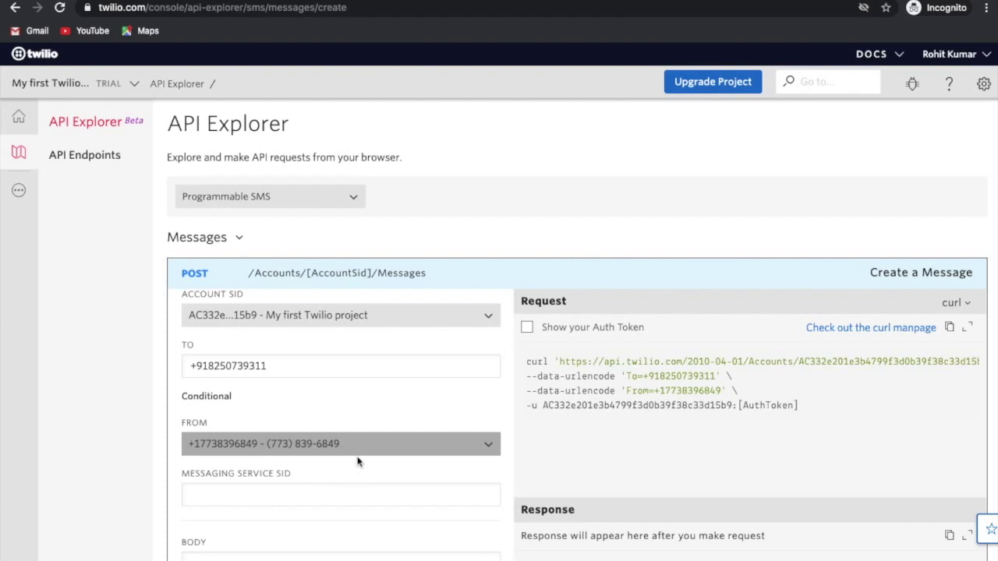
scroll(357, 461, down, 1)
scroll(357, 462, down, 1)
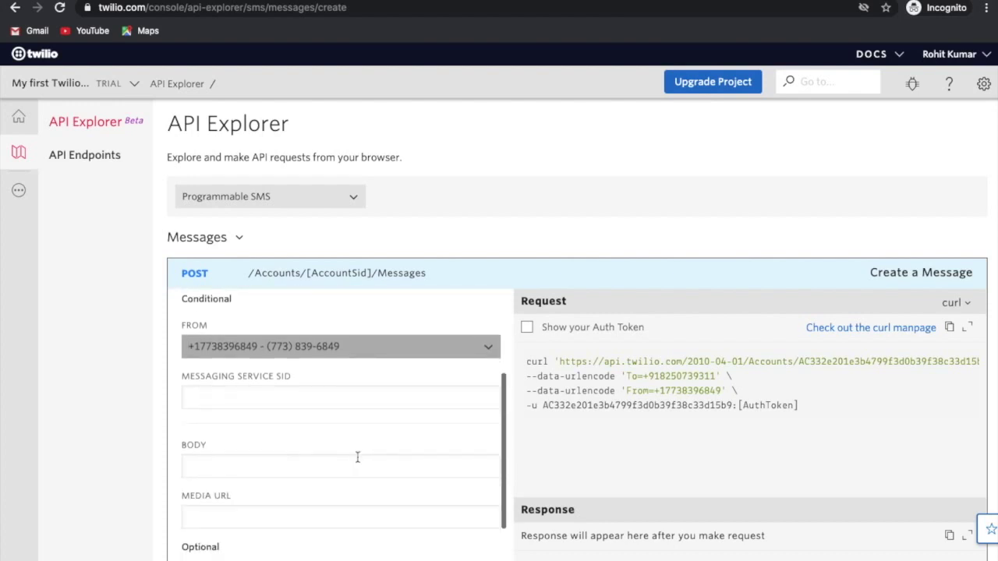
scroll(323, 483, down, 3)
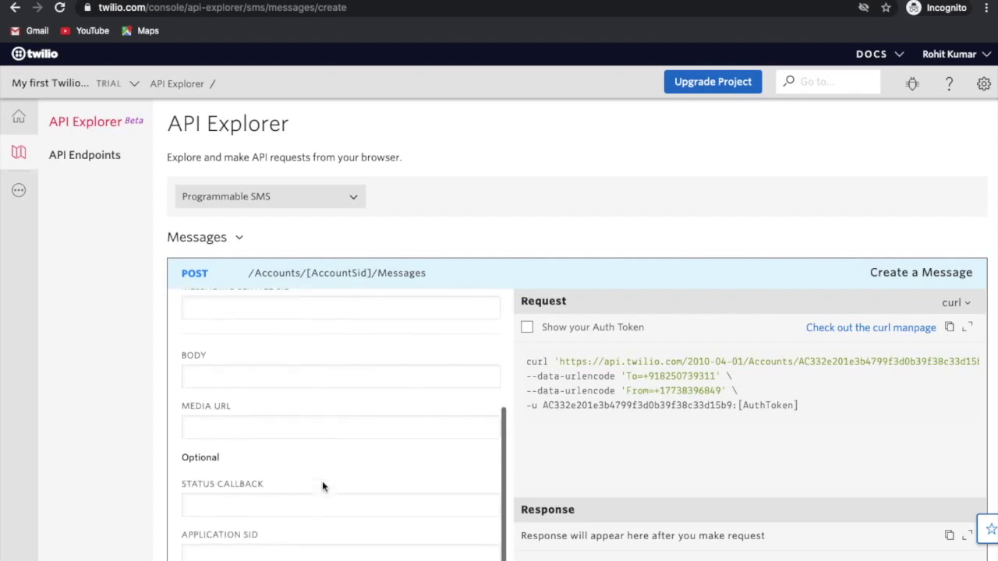
scroll(323, 484, down, 4)
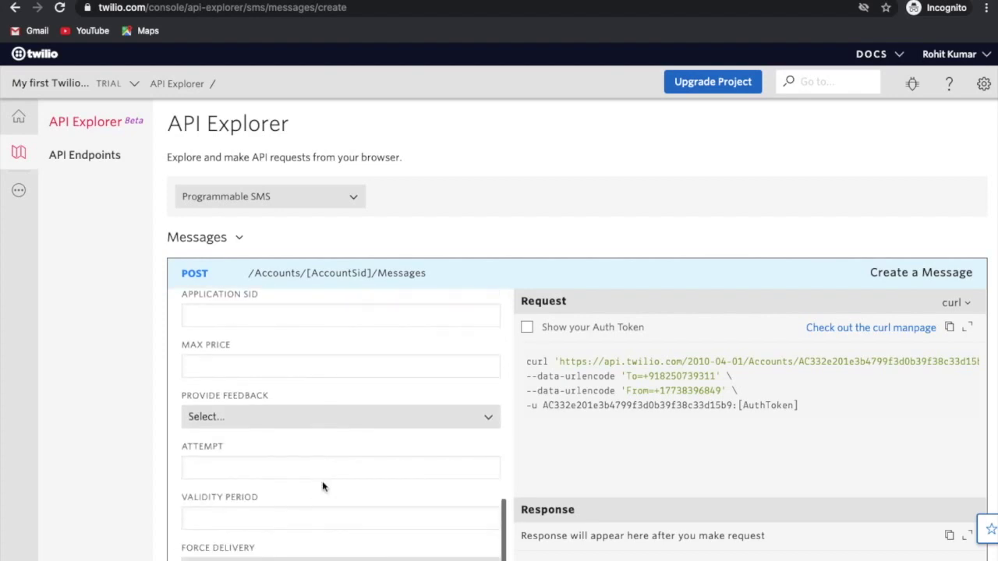
scroll(324, 488, down, 3)
scroll(324, 488, up, 3)
scroll(322, 489, up, 5)
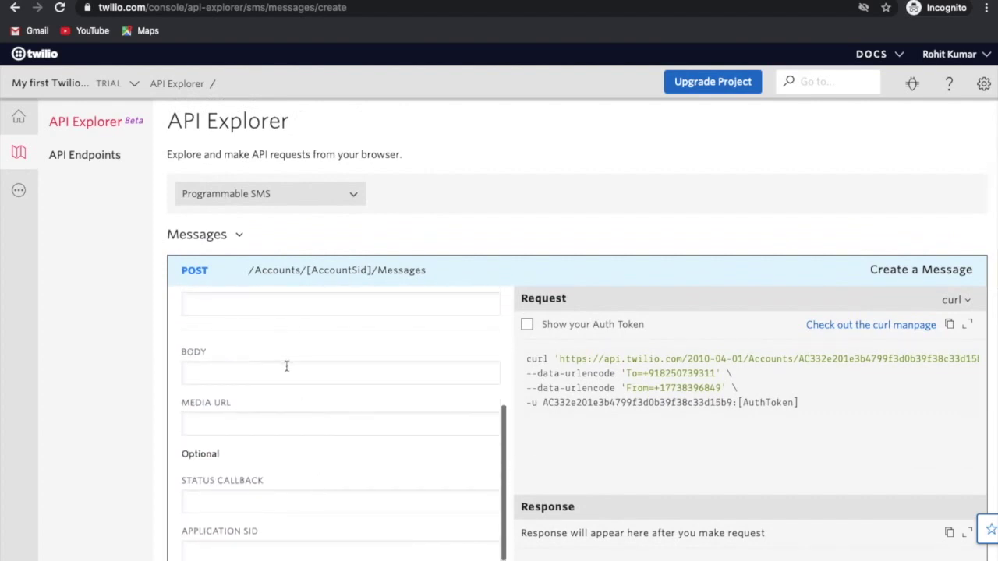
- Fill the Body with the saved test message text
click(285, 380)
text(te)
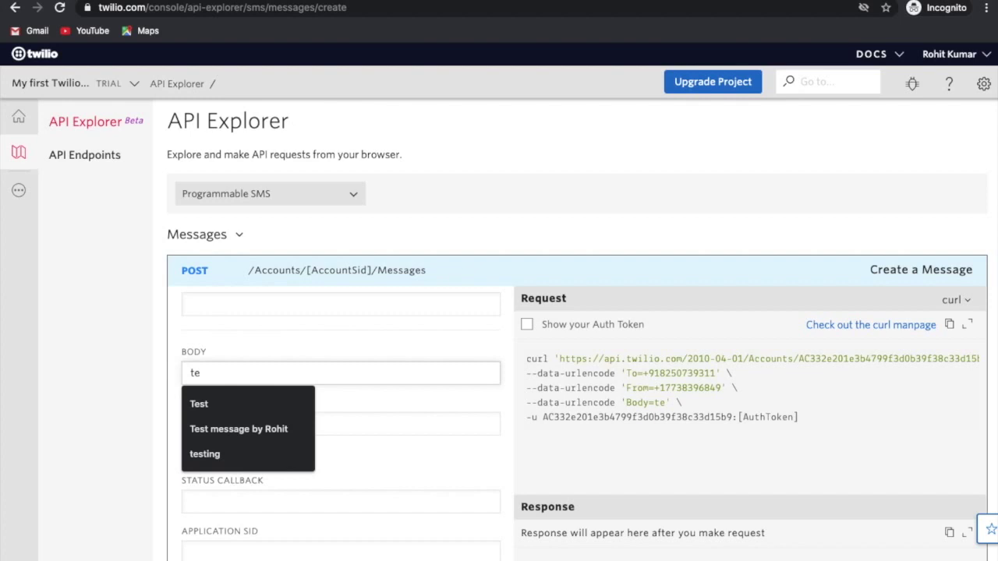
key(Down)
key(Down)
key(Return)
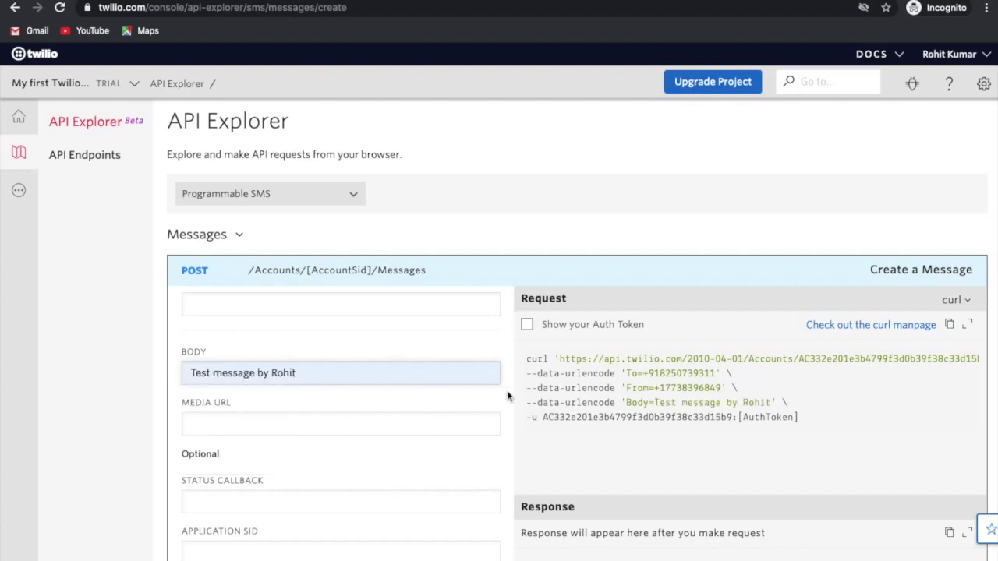
scroll(507, 397, down, 1)
scroll(410, 487, down, 5)
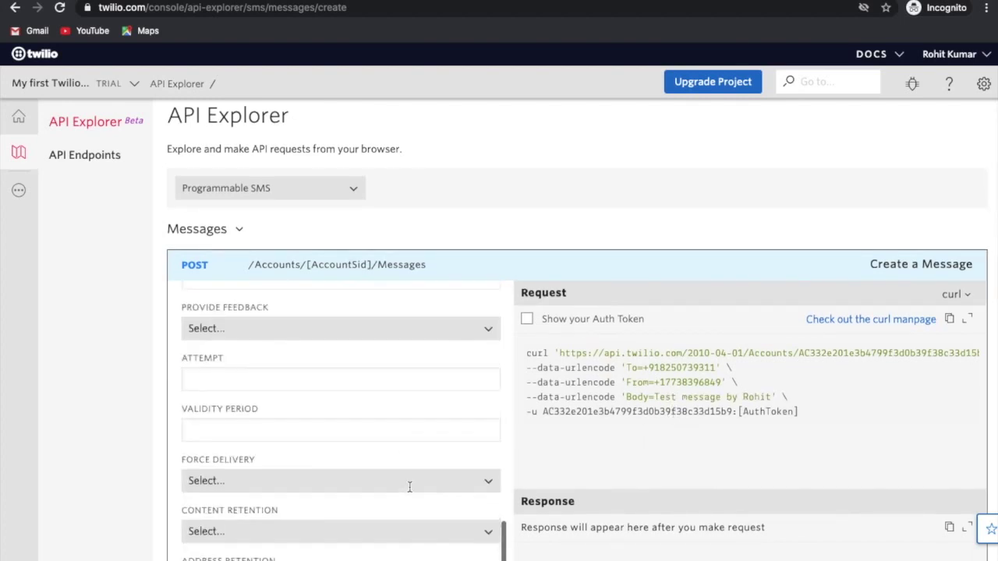
scroll(409, 487, down, 5)
- Send the request, review the 201 CREATED response, and select the Account SID in the curl URL
click(236, 554)
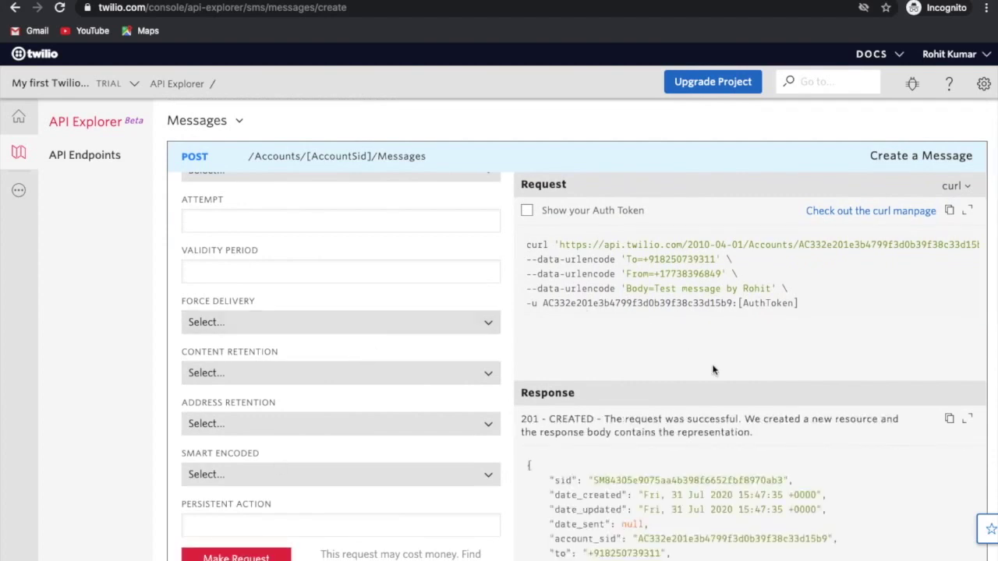
scroll(713, 373, down, 1)
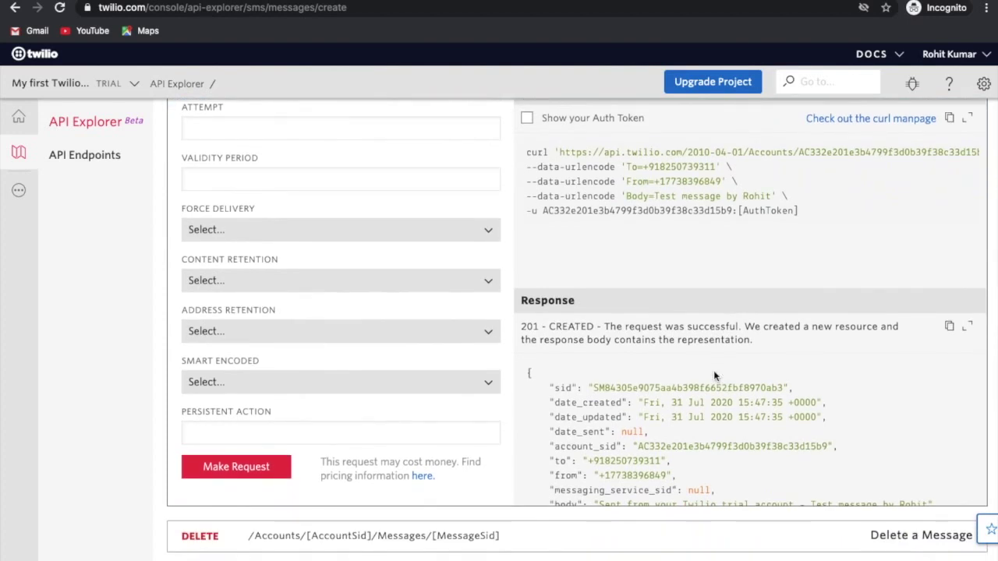
scroll(716, 403, down, 1)
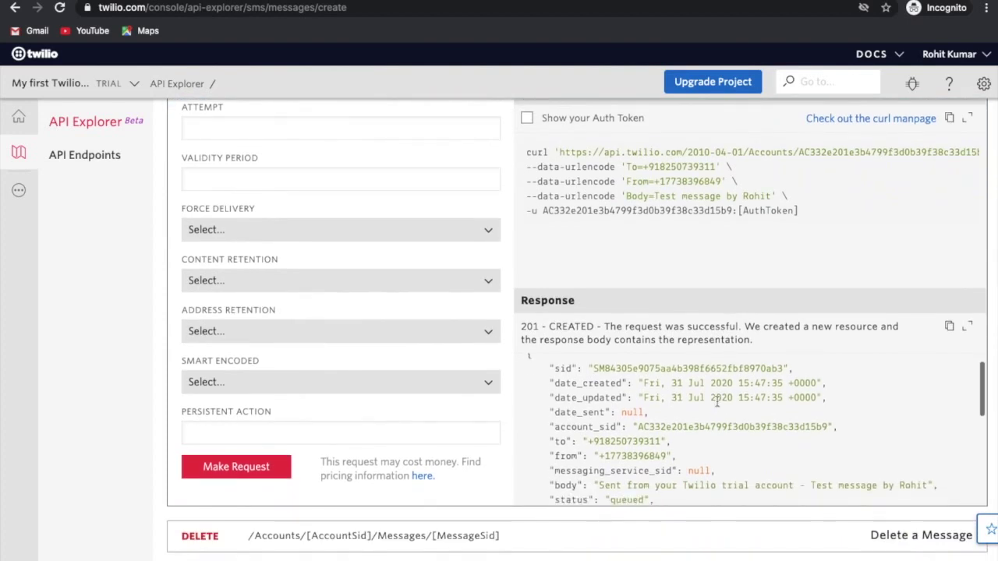
scroll(717, 403, up, 1)
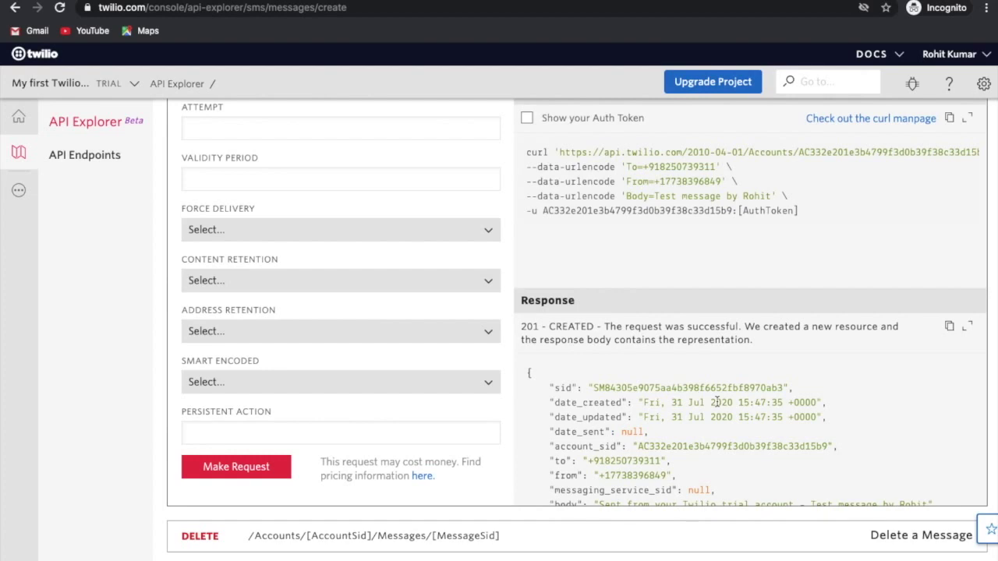
scroll(716, 402, down, 1)
scroll(715, 403, up, 1)
double_click(852, 152)
key(super+c)
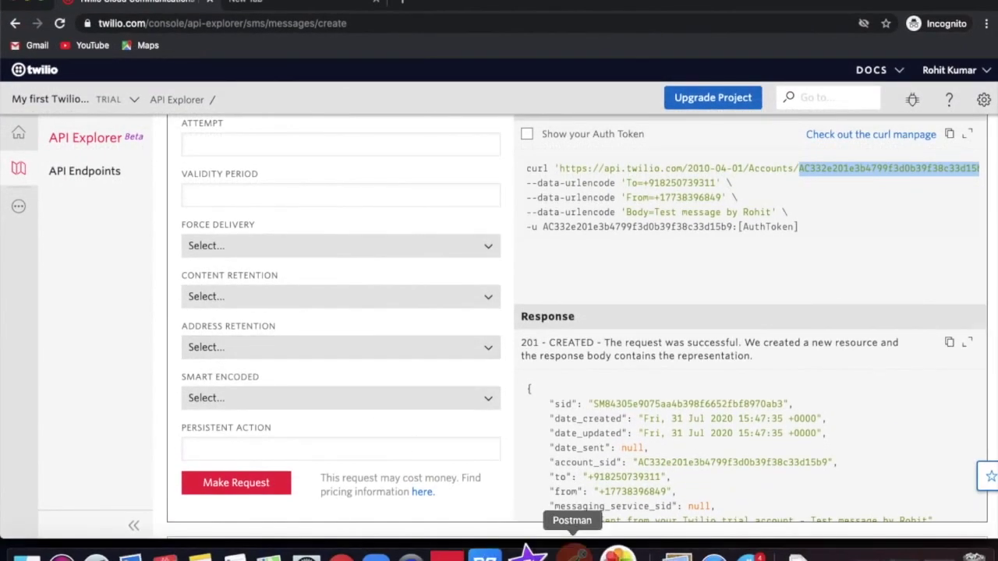
- Replace the account SID in Postman's Messages request URL with the console's copied account SID
click(574, 552)
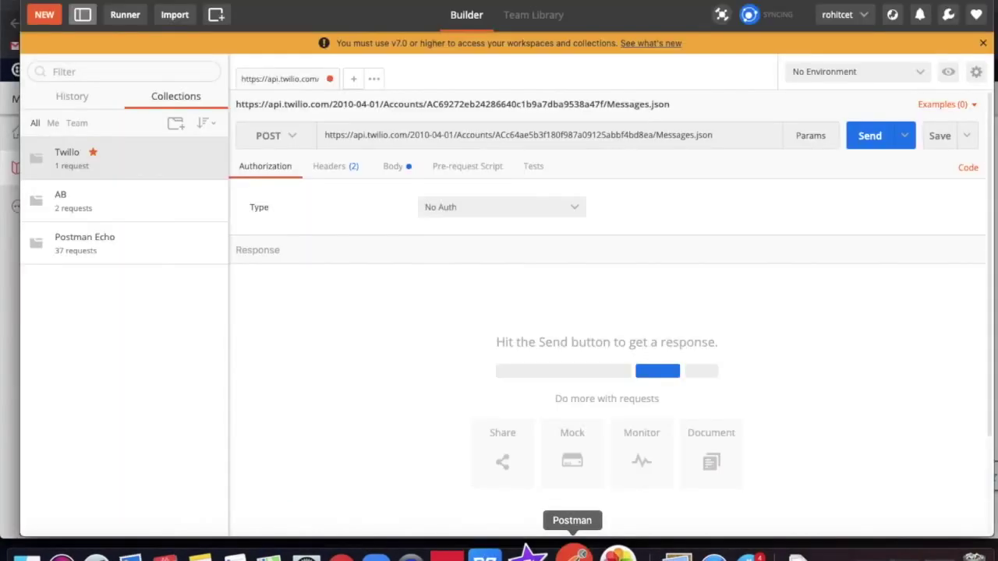
double_click(558, 137)
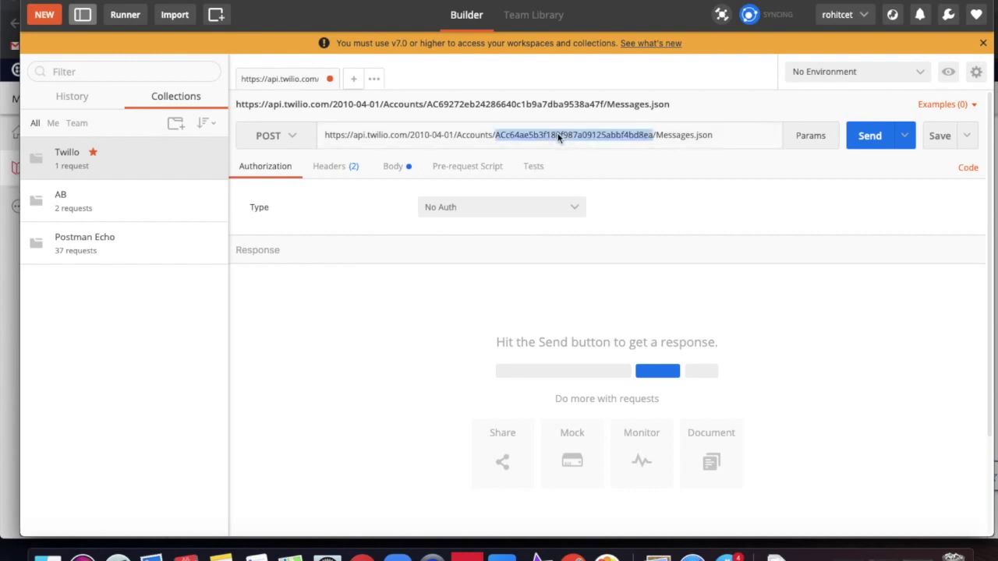
key(super+v)
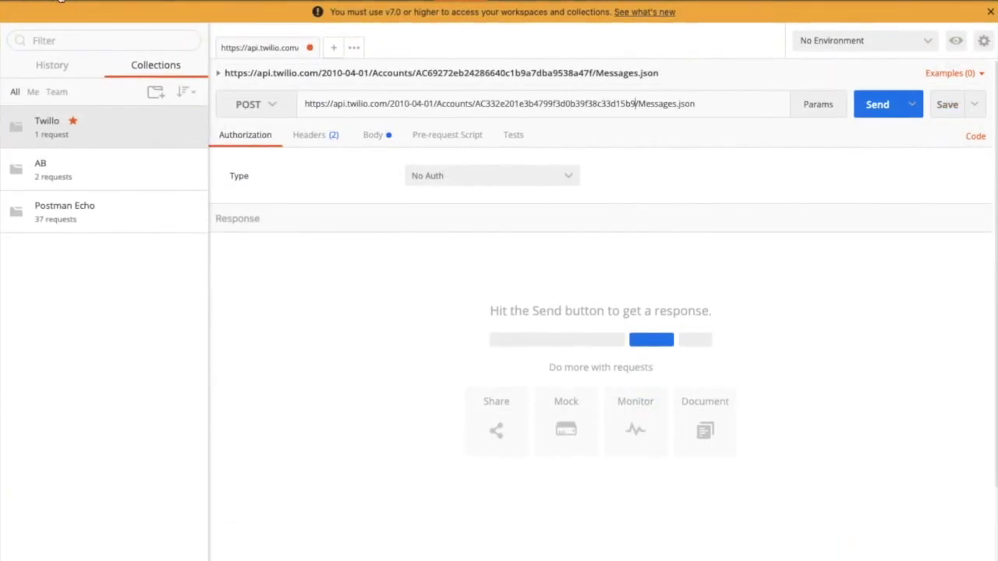
key(ctrl+Left)
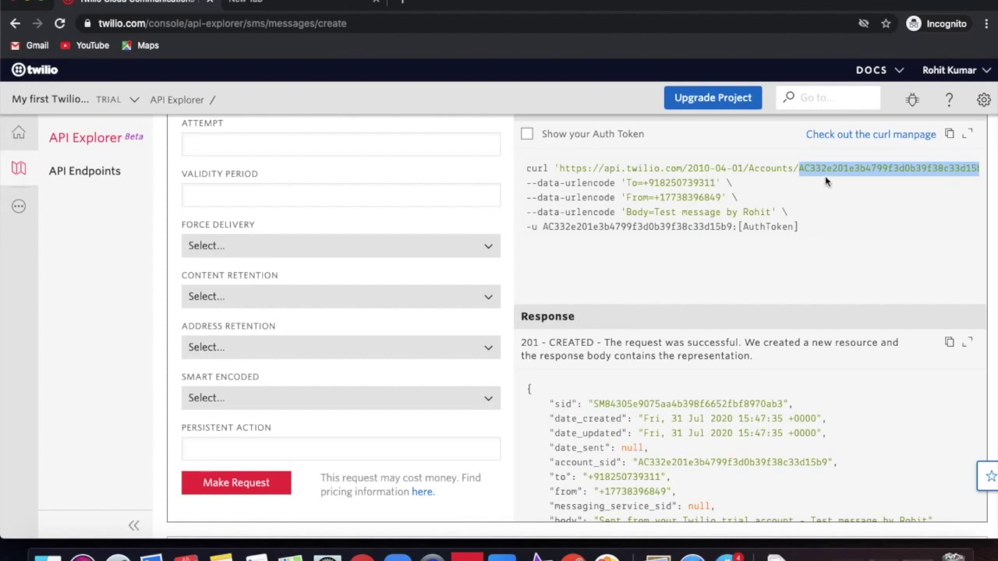
- Switch the Postman request's authorization to Basic Auth, pasting the account SID as Username
key(ctrl+Right)
click(439, 175)
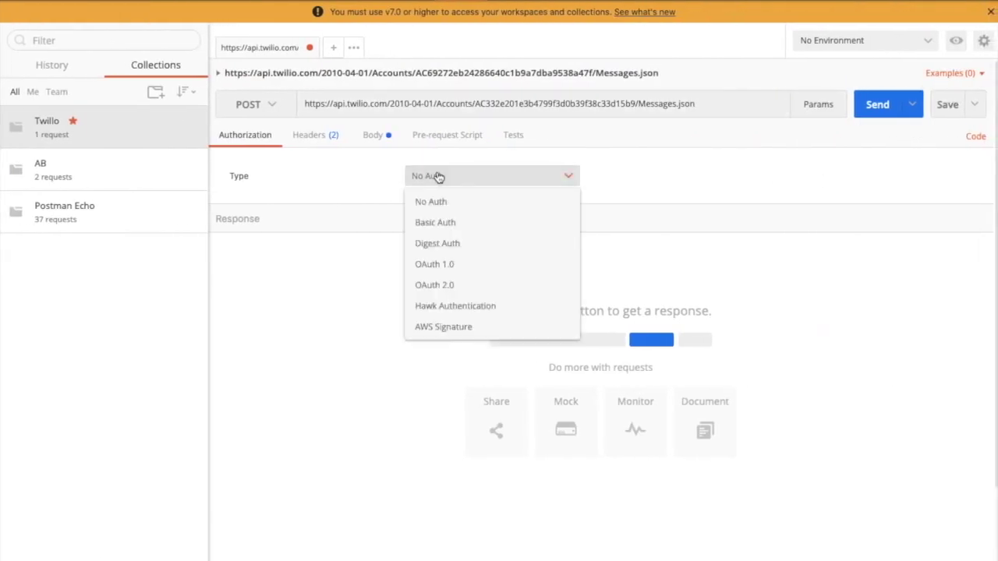
click(434, 222)
click(455, 235)
double_click(456, 235)
key(ctrl+c)
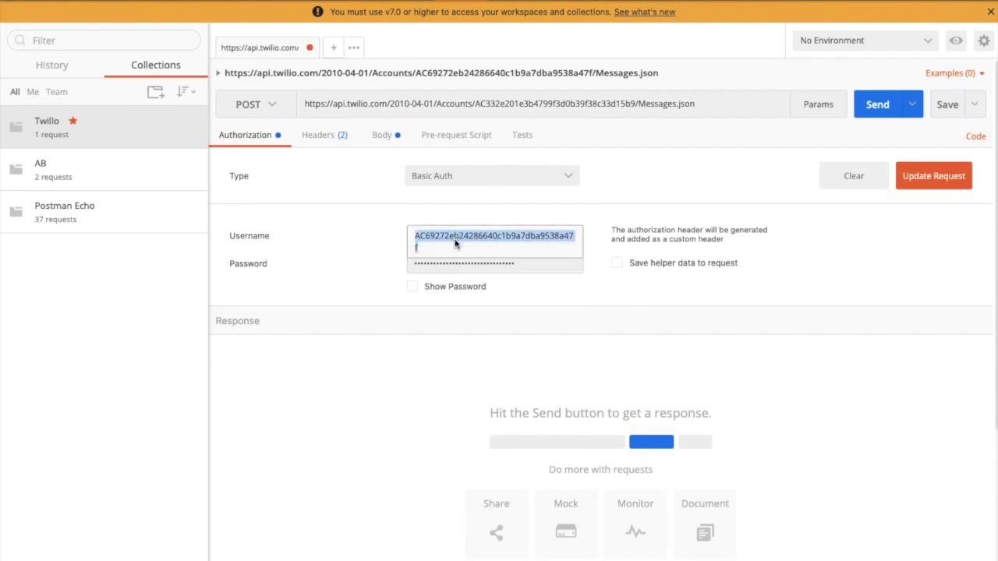
key(BackSpace)
key(ctrl+v)
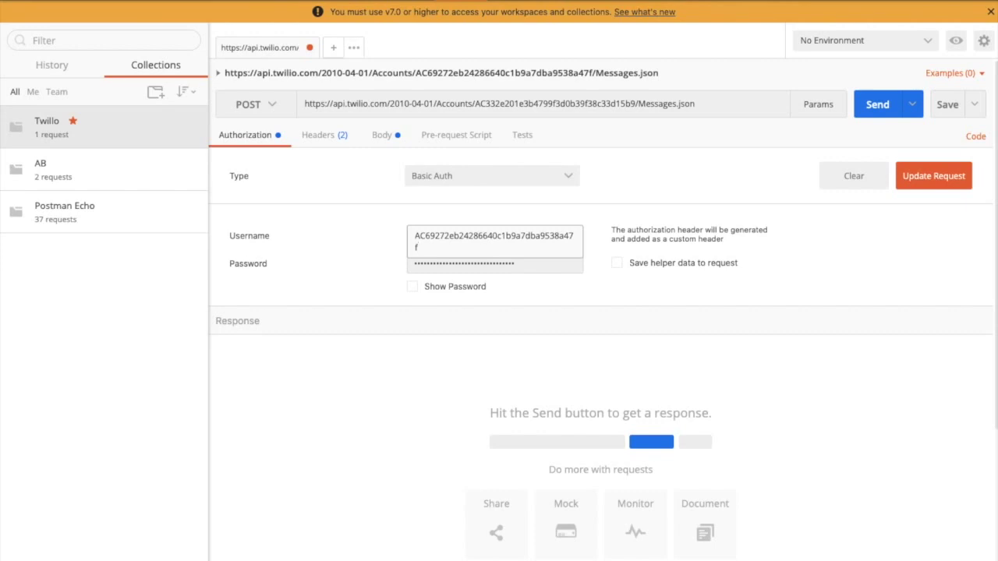
key(ctrl+Left)
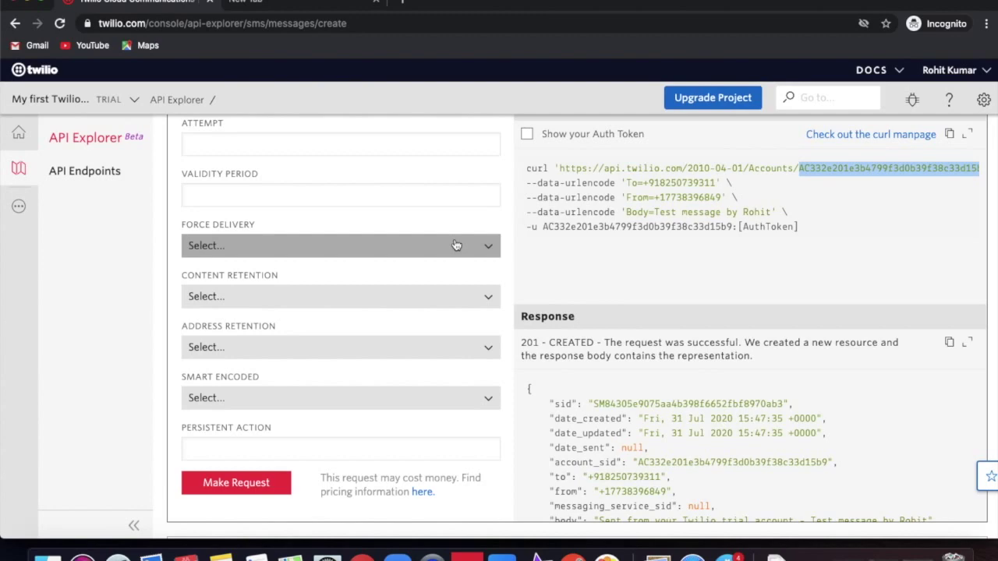
- Copy the auth token from the console's curl sample, re-hide it, and select Postman's Password field
key(ctrl+Right)
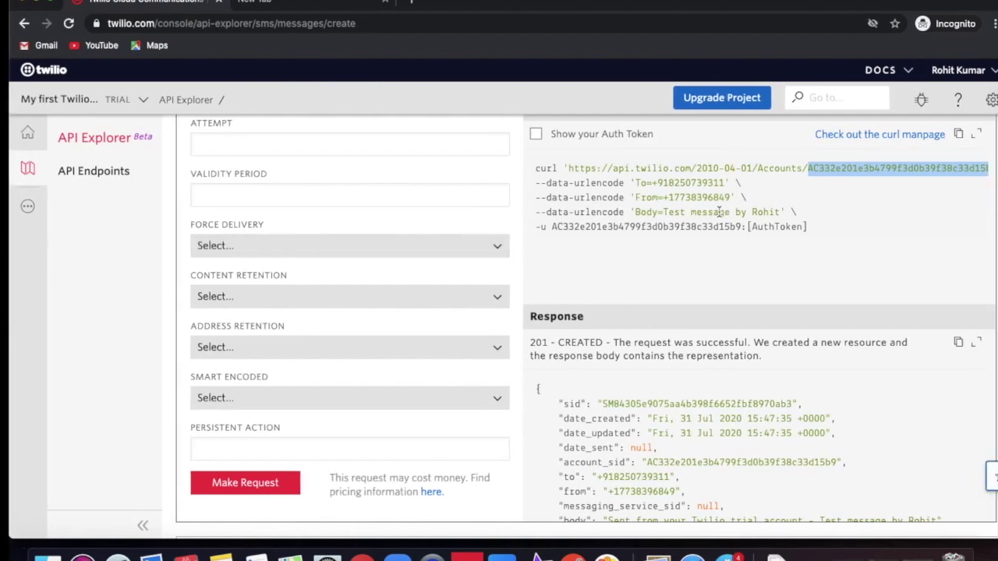
key(ctrl+Left)
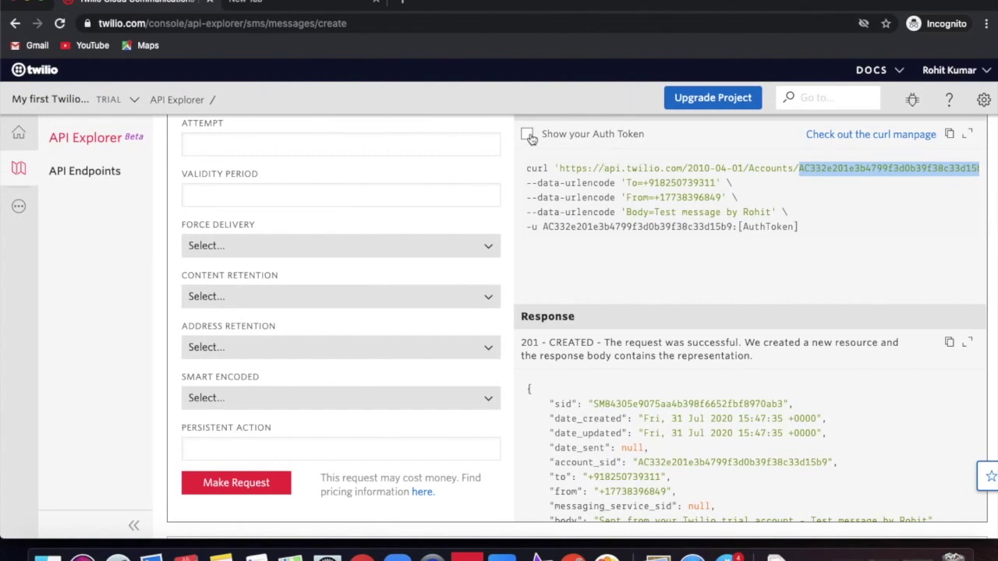
click(527, 134)
double_click(783, 228)
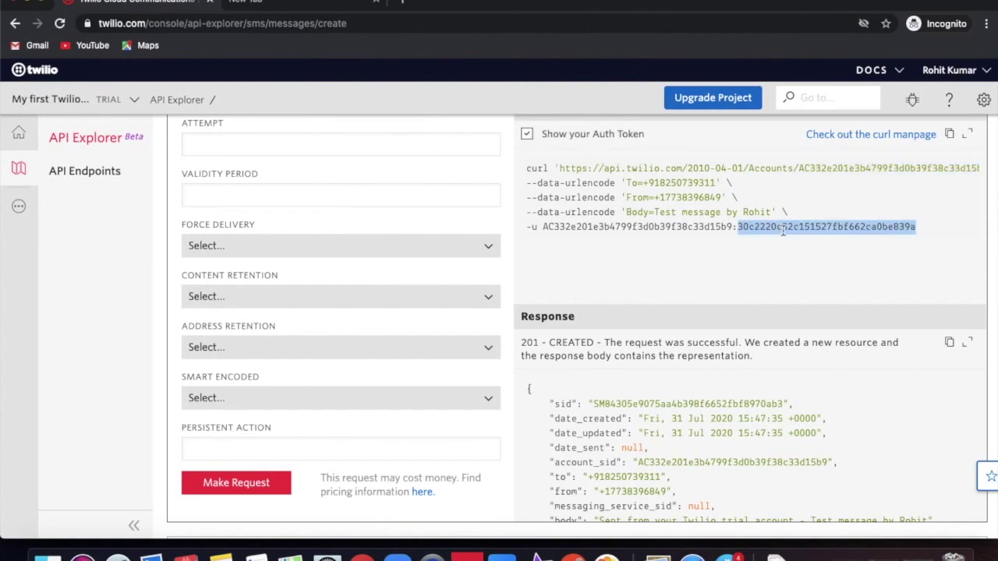
click(527, 134)
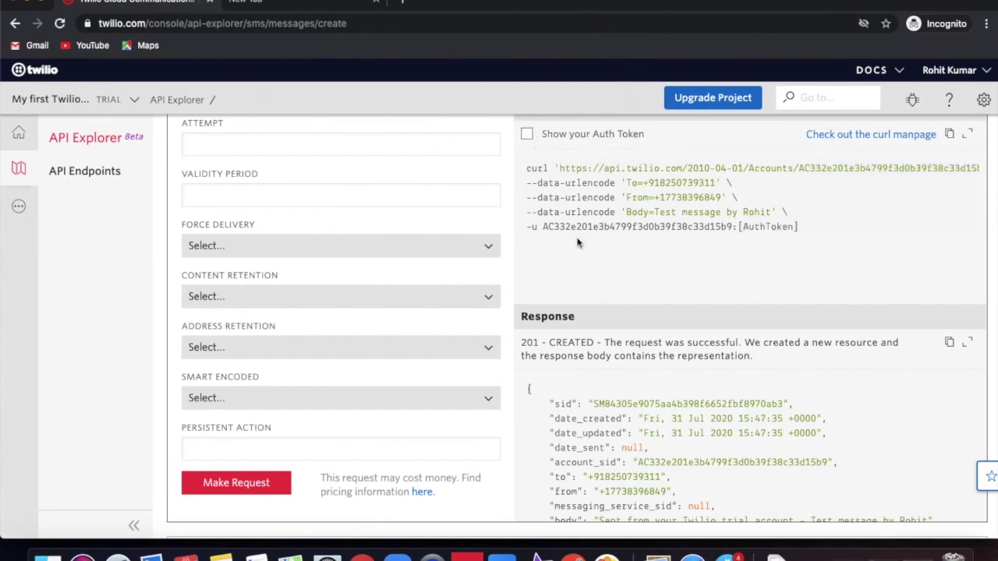
key(ctrl+Right)
double_click(495, 263)
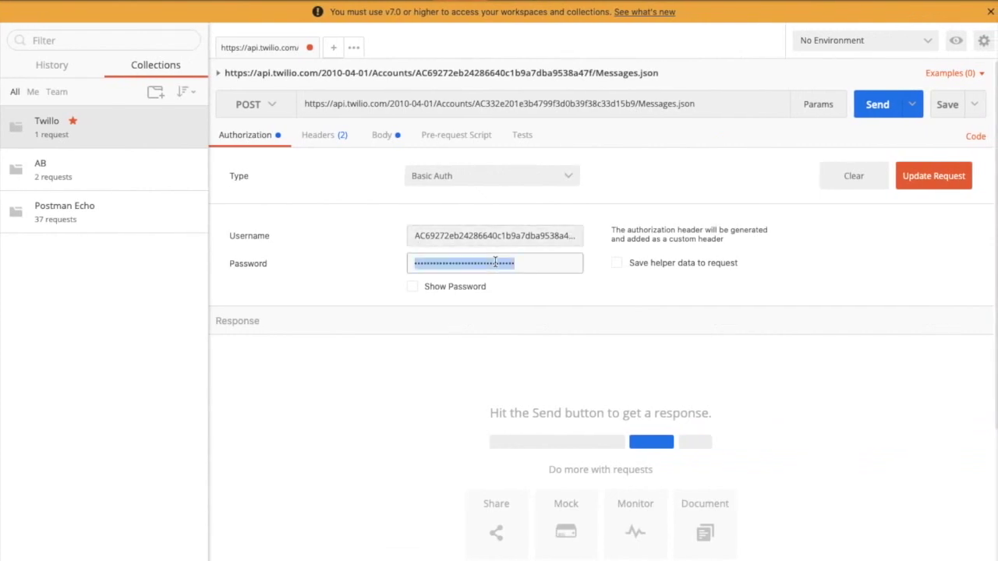
- Paste the auth token as the Basic Auth password and delete the old To number in the Body
key(ctrl+v)
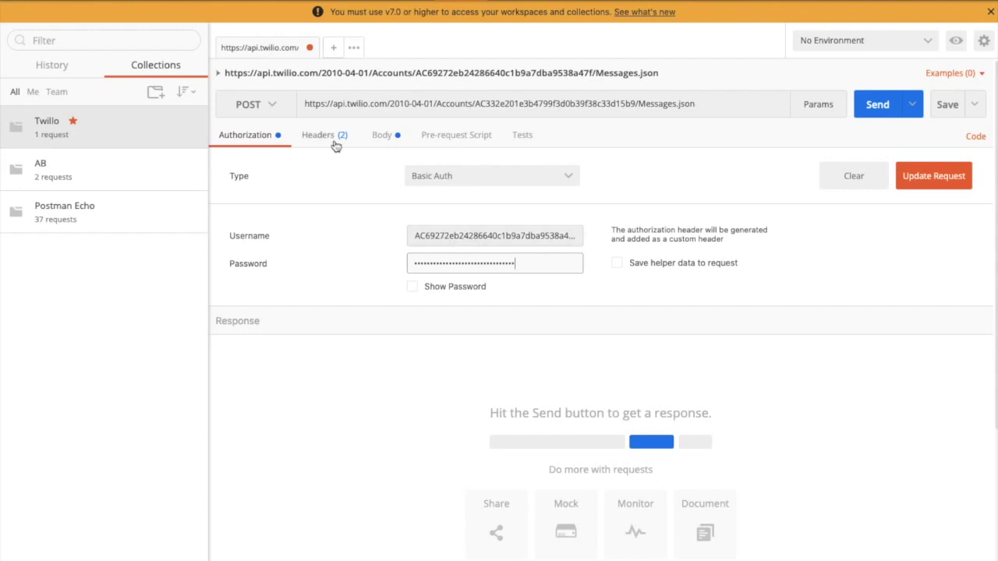
click(382, 144)
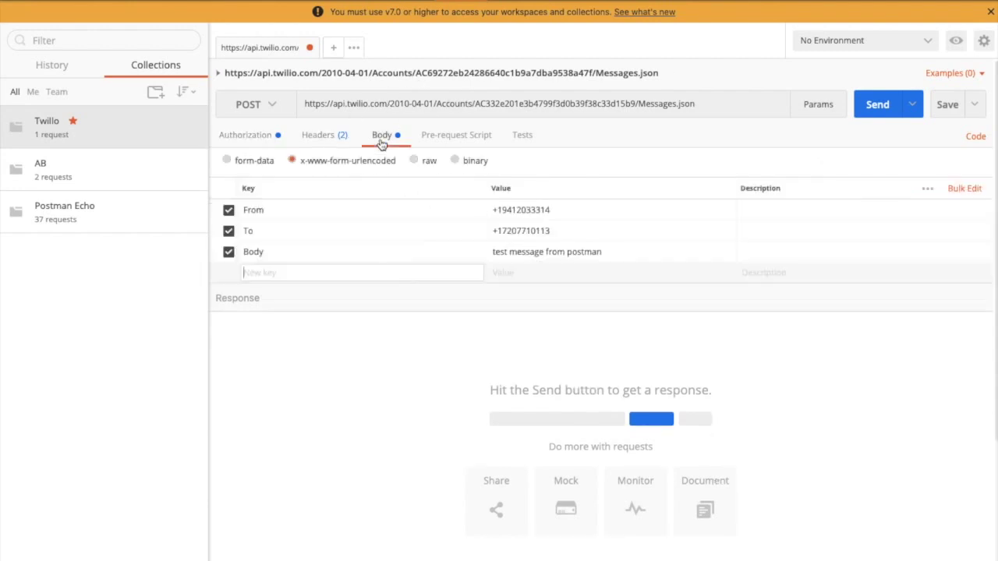
click(528, 232)
key(ctrl+a)
key(BackSpace)
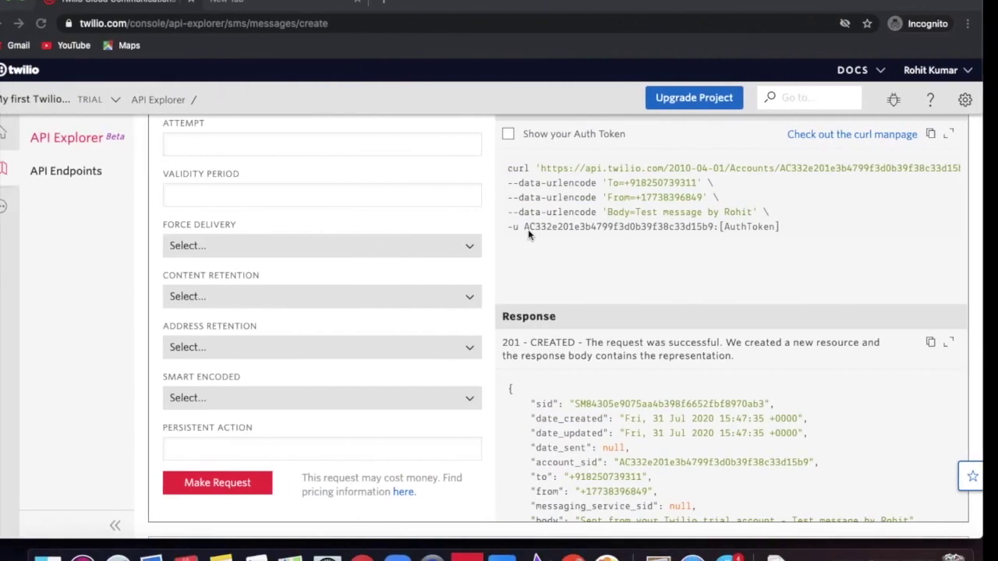
- Set the Body's To value to '+' followed by the recipient number from the curl sample
double_click(663, 183)
key(ctrl+c)
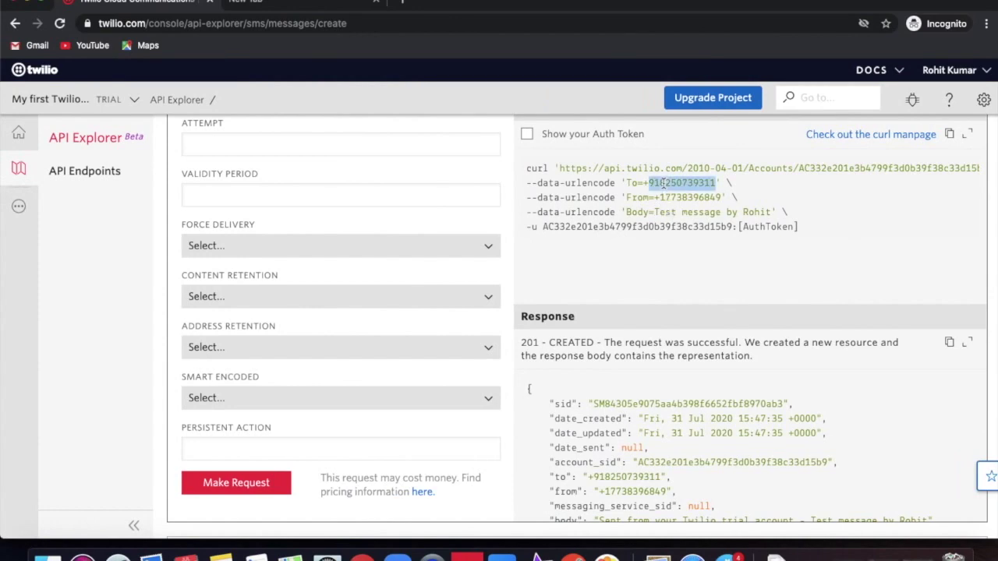
key(ctrl+Right)
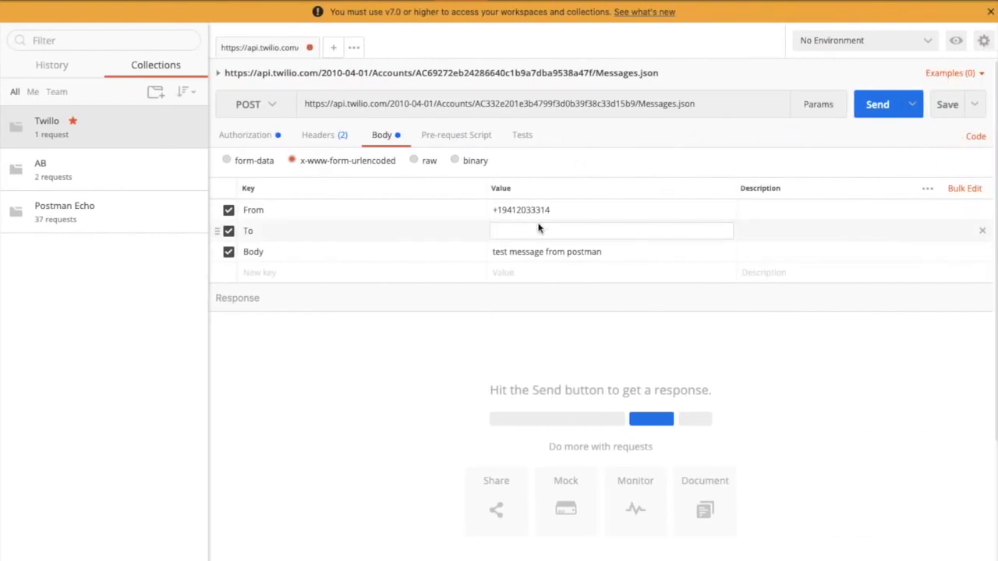
text(+)
key(ctrl+v)
- Replace the From value with the Twilio trial number copied from the Chrome tab
key(ctrl+Left)
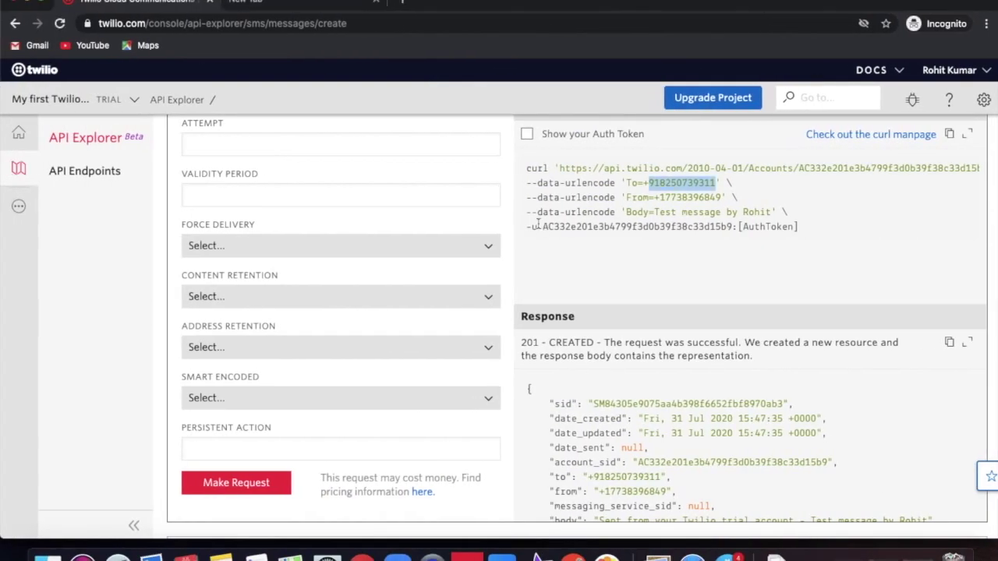
click(273, 8)
drag(205, 23, 91, 24)
key(ctrl+c)
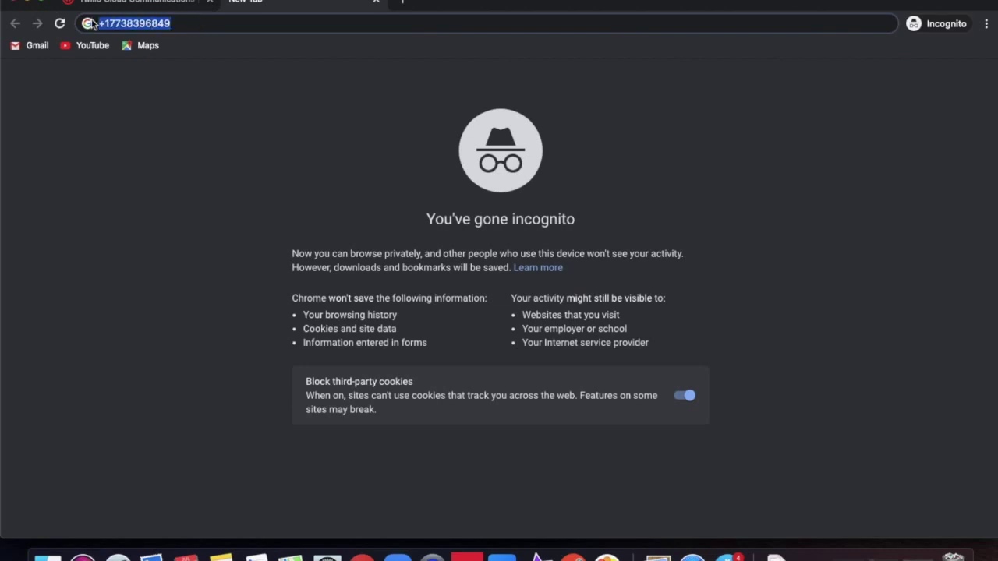
key(ctrl+Right)
click(558, 210)
key(ctrl+a)
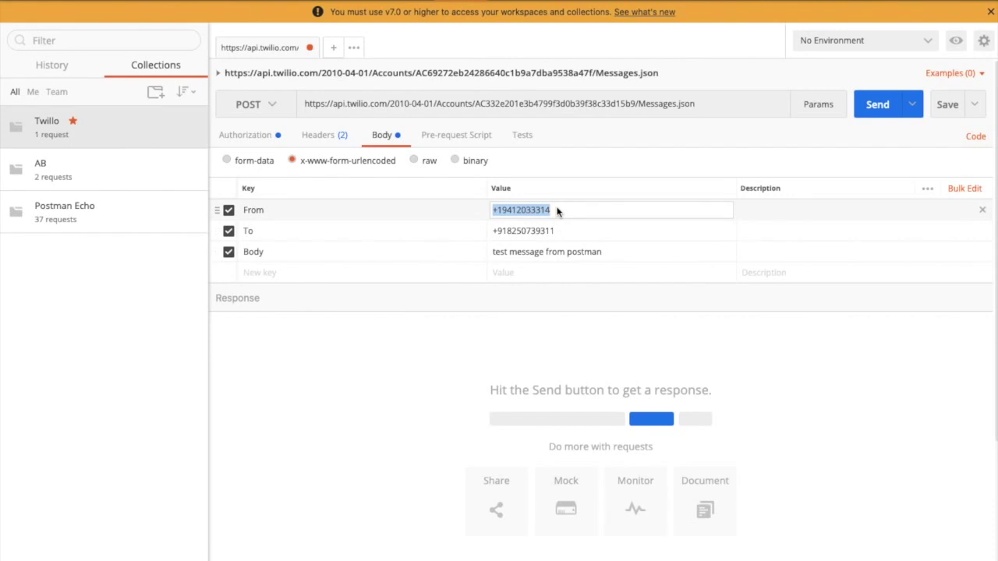
key(ctrl+v)
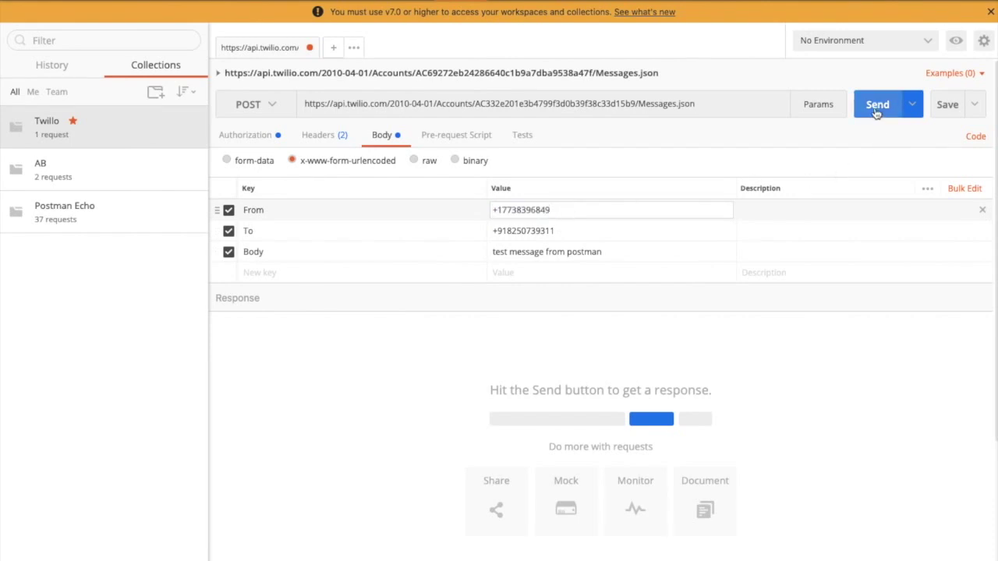
- After a 401, set Username to the URL's Account SID and resend, getting 201 Created
click(876, 109)
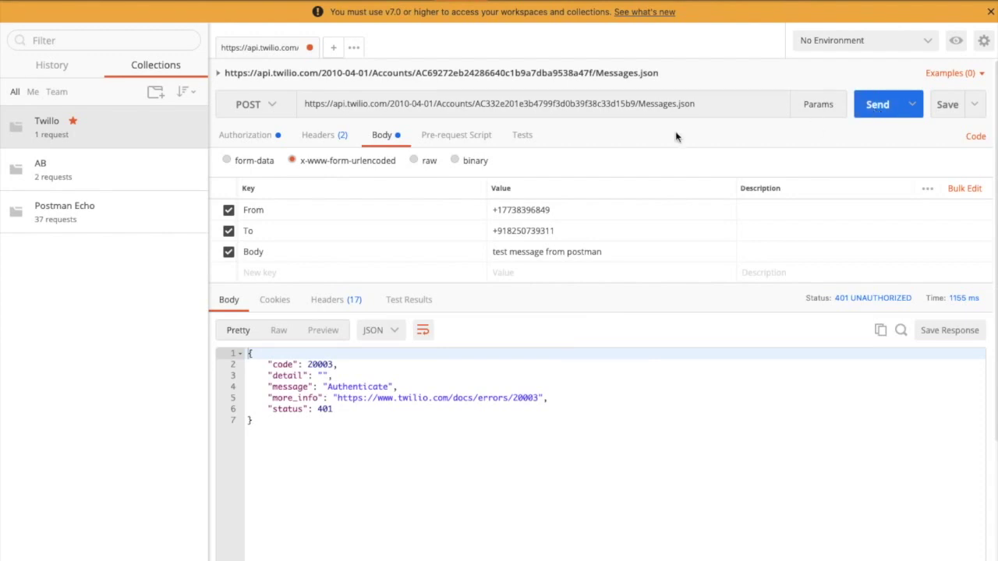
click(273, 140)
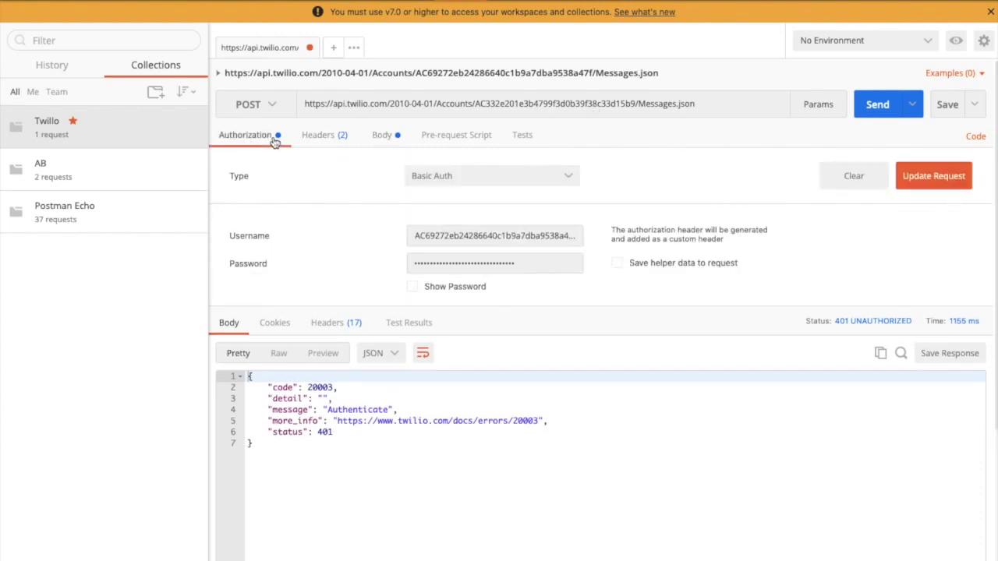
click(466, 236)
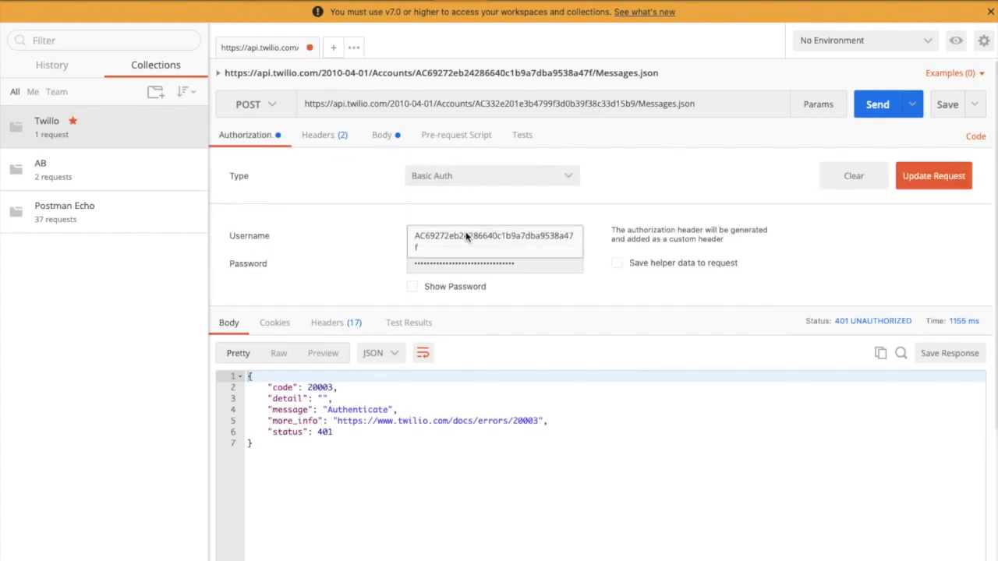
double_click(568, 103)
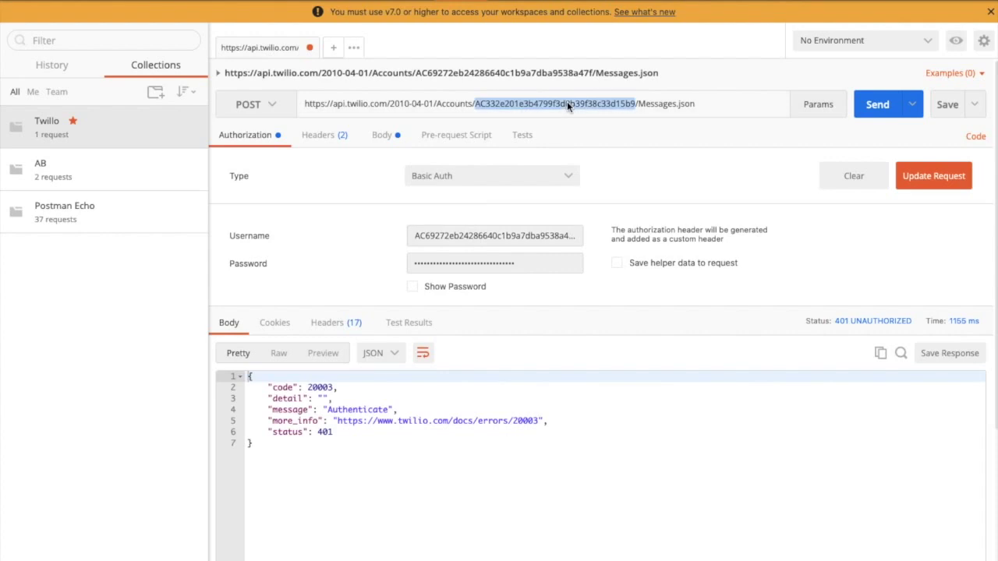
double_click(463, 238)
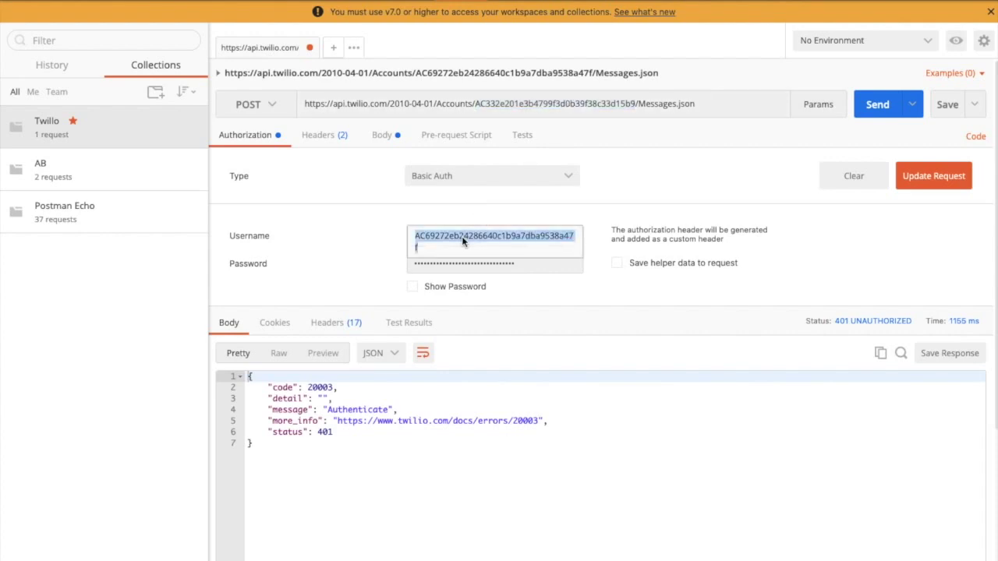
click(867, 110)
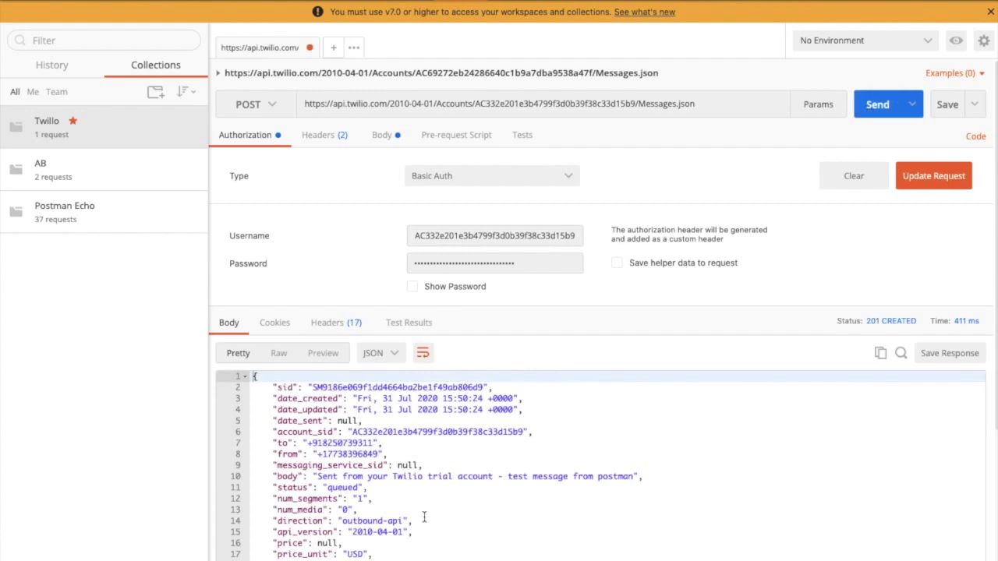
key(ctrl+Left)
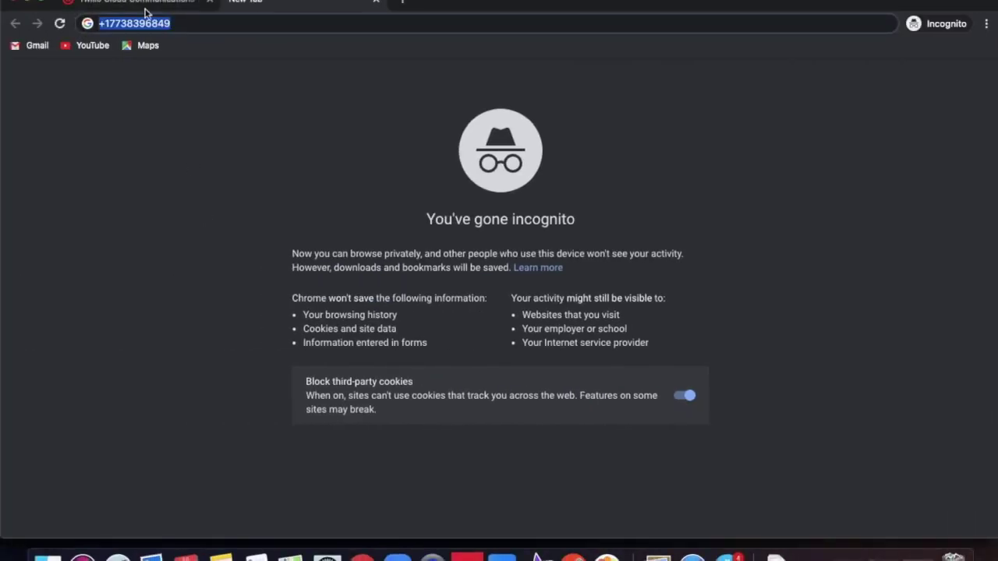
- List the Programmable SMS Messages endpoints in API Explorer, then open All Products & Services
click(145, 8)
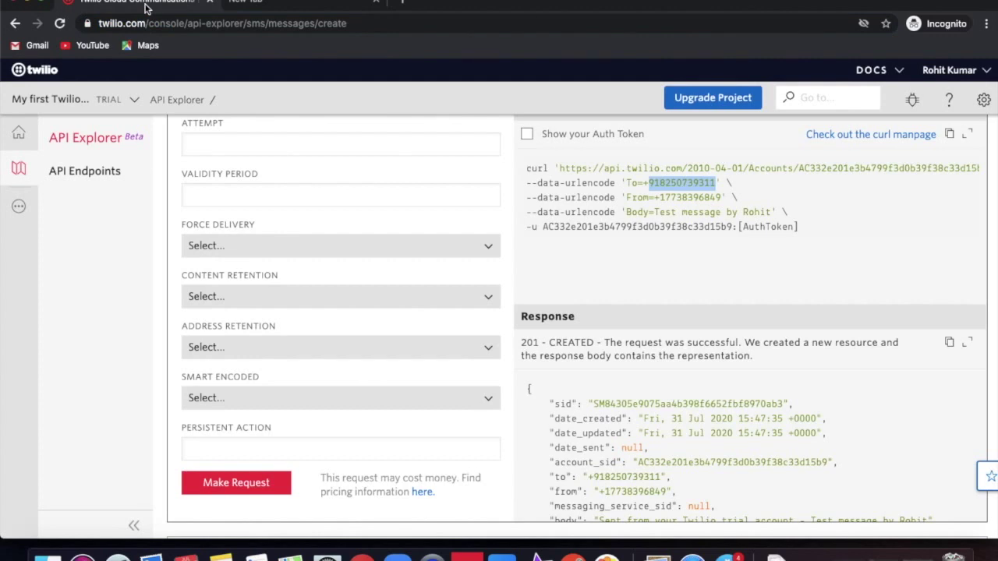
click(103, 147)
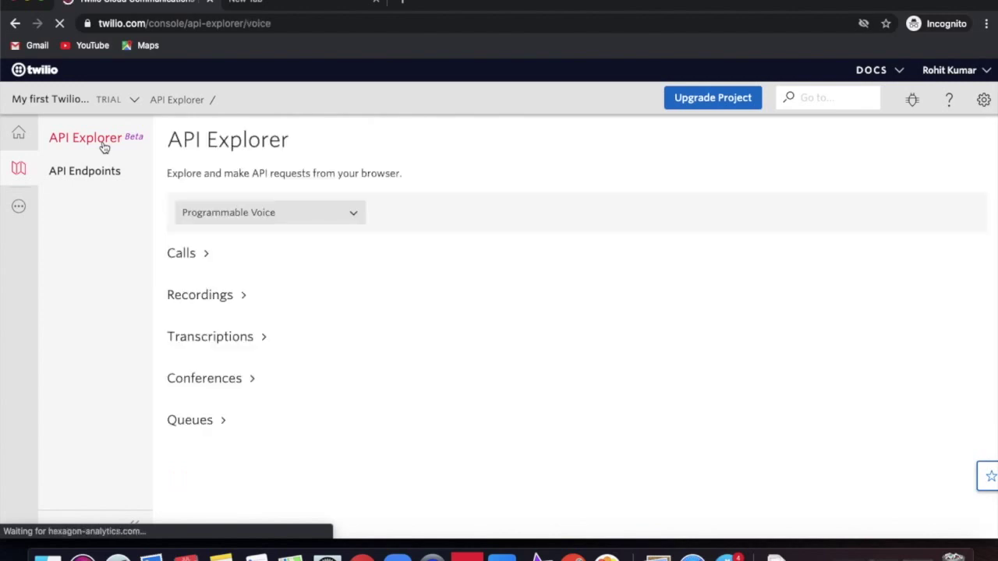
click(237, 222)
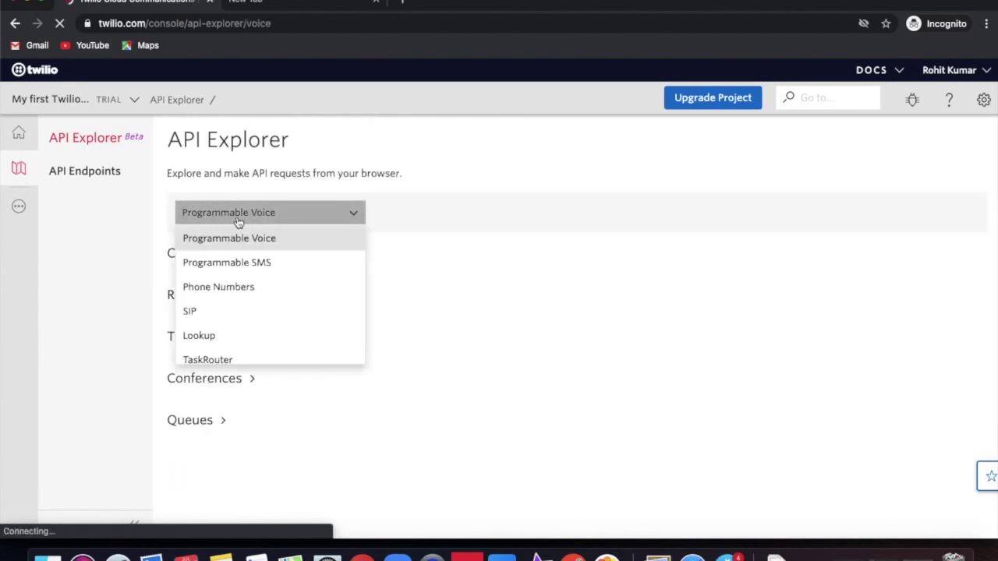
click(245, 269)
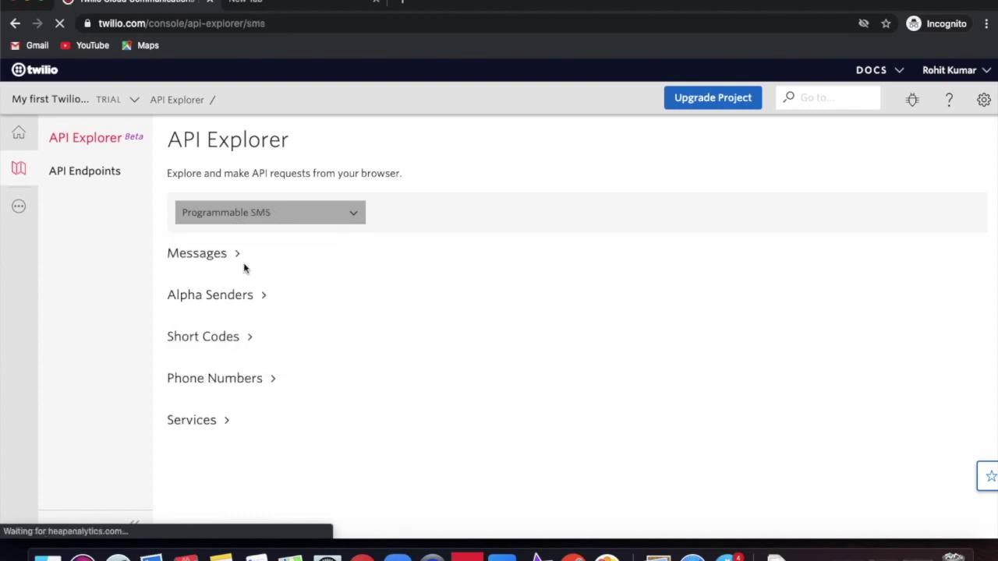
click(216, 261)
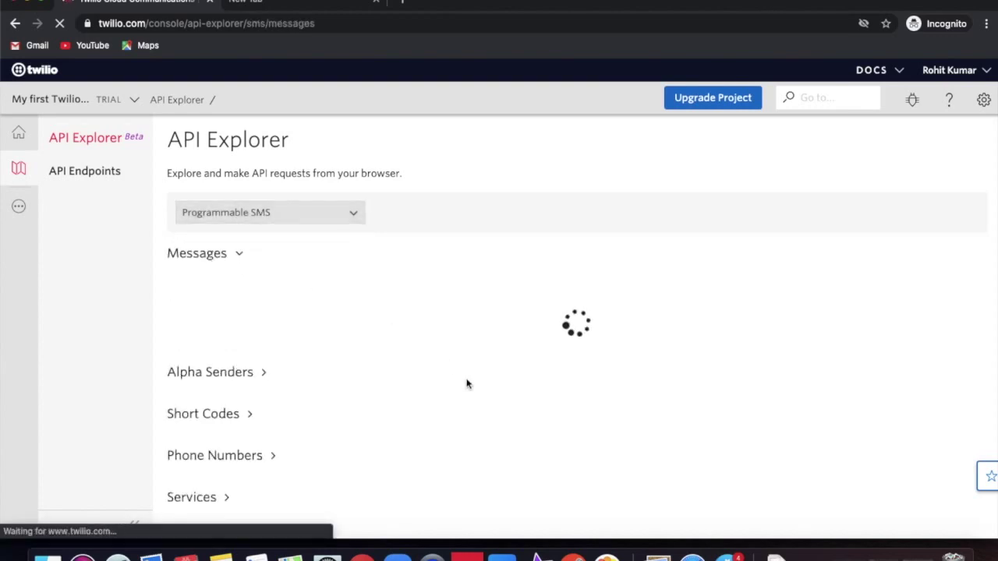
scroll(468, 385, down, 3)
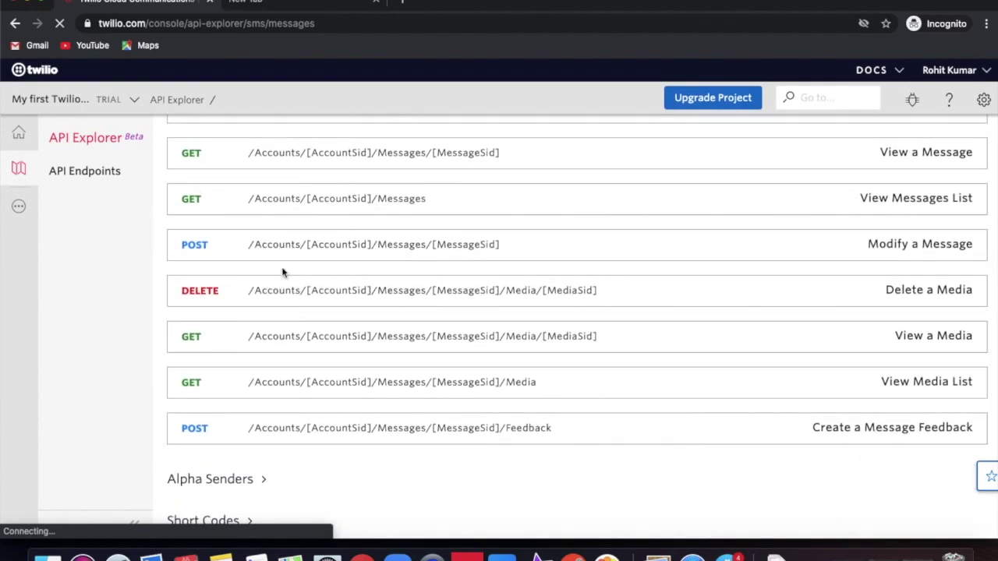
click(15, 210)
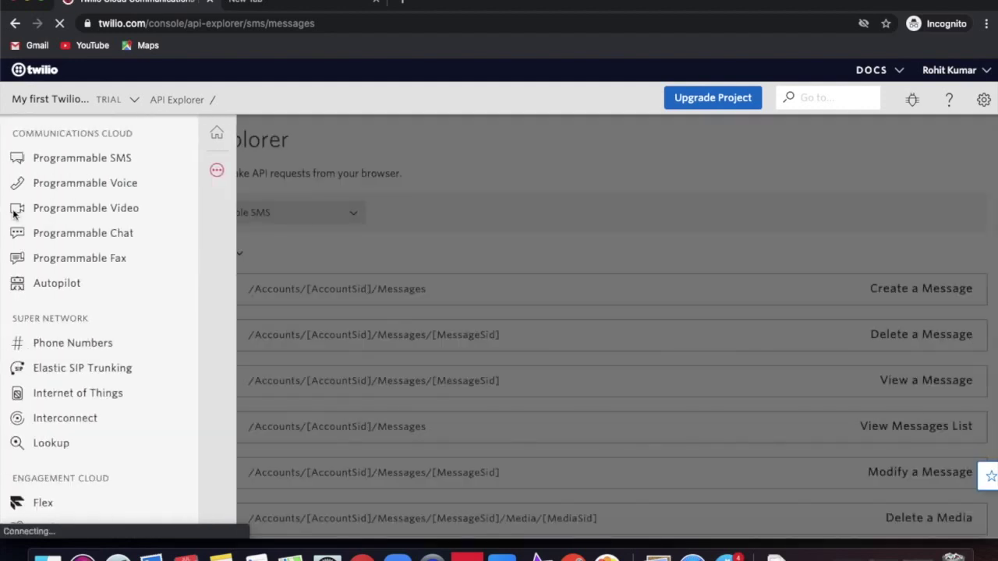
- Open the Programmable SMS dashboard and check both outgoing test messages show Delivered
click(84, 160)
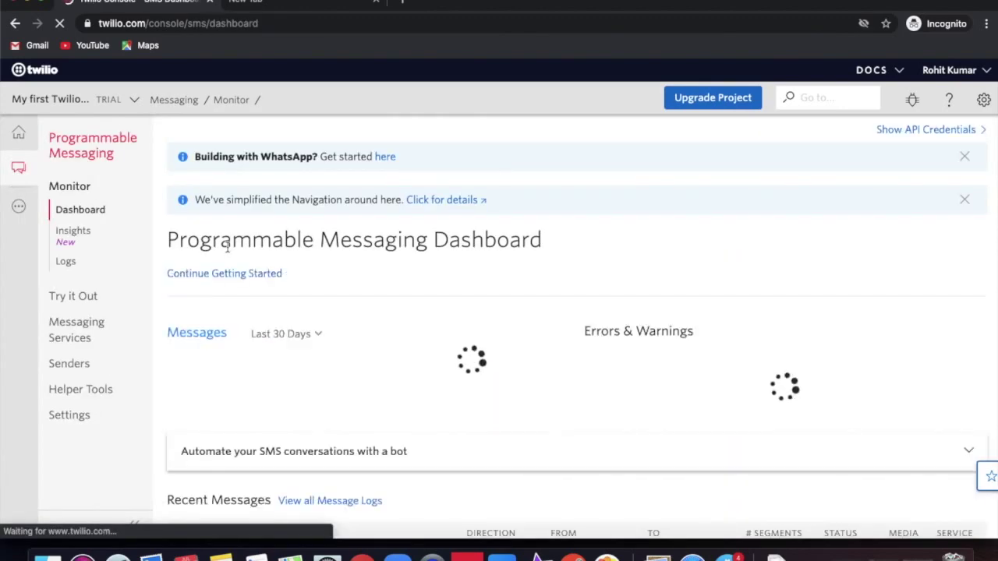
scroll(590, 338, down, 5)
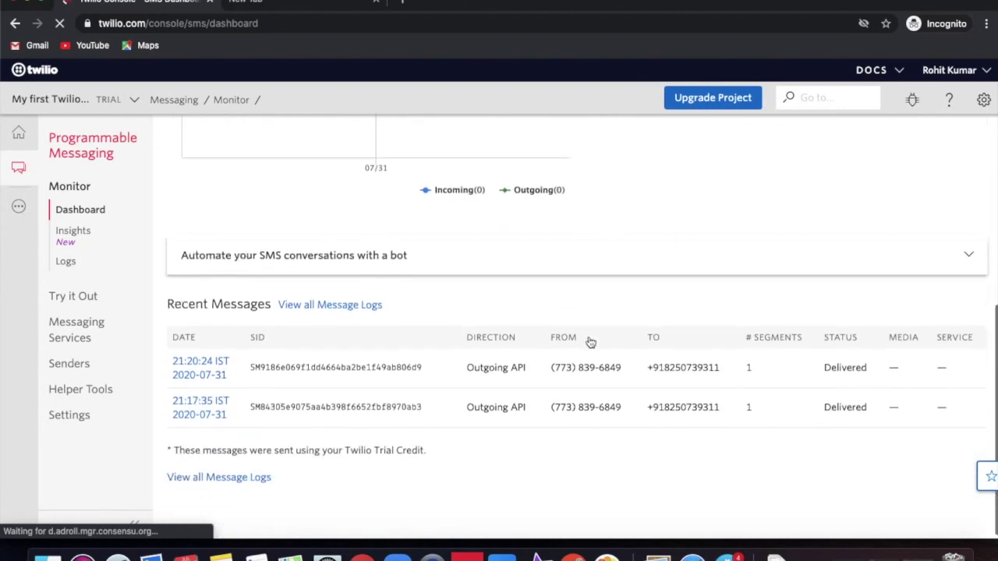
mouse_move(540, 402)
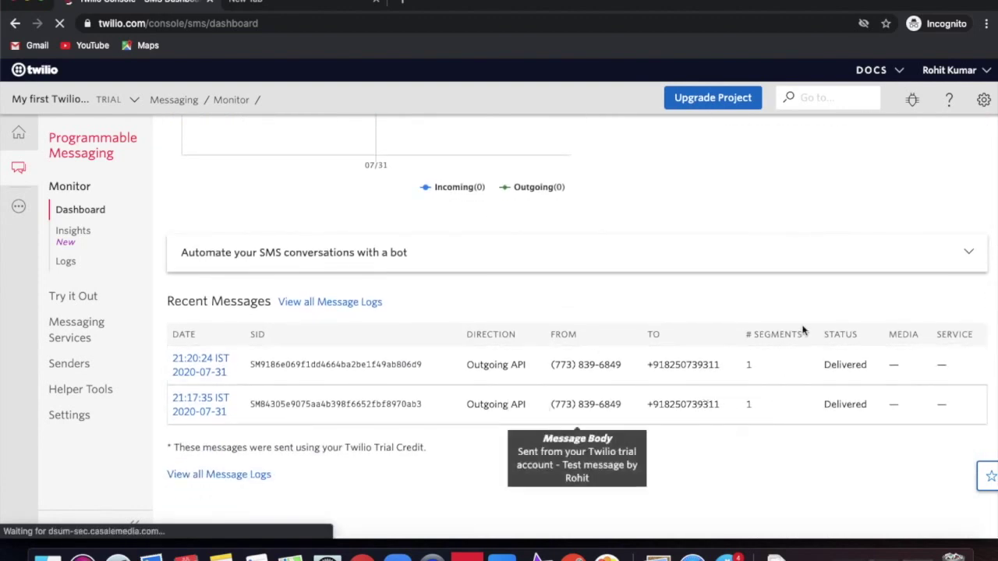
mouse_move(835, 373)
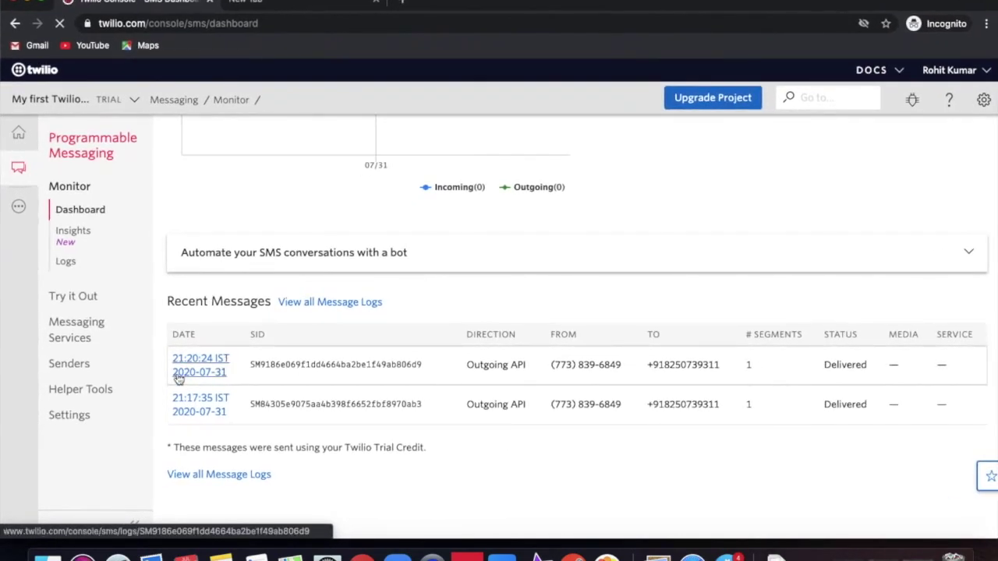
click(193, 369)
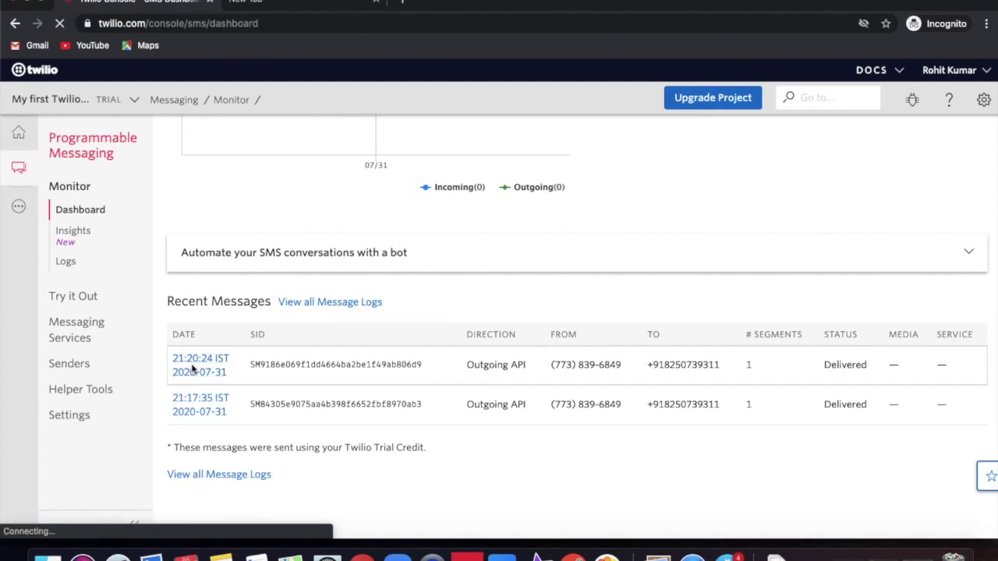